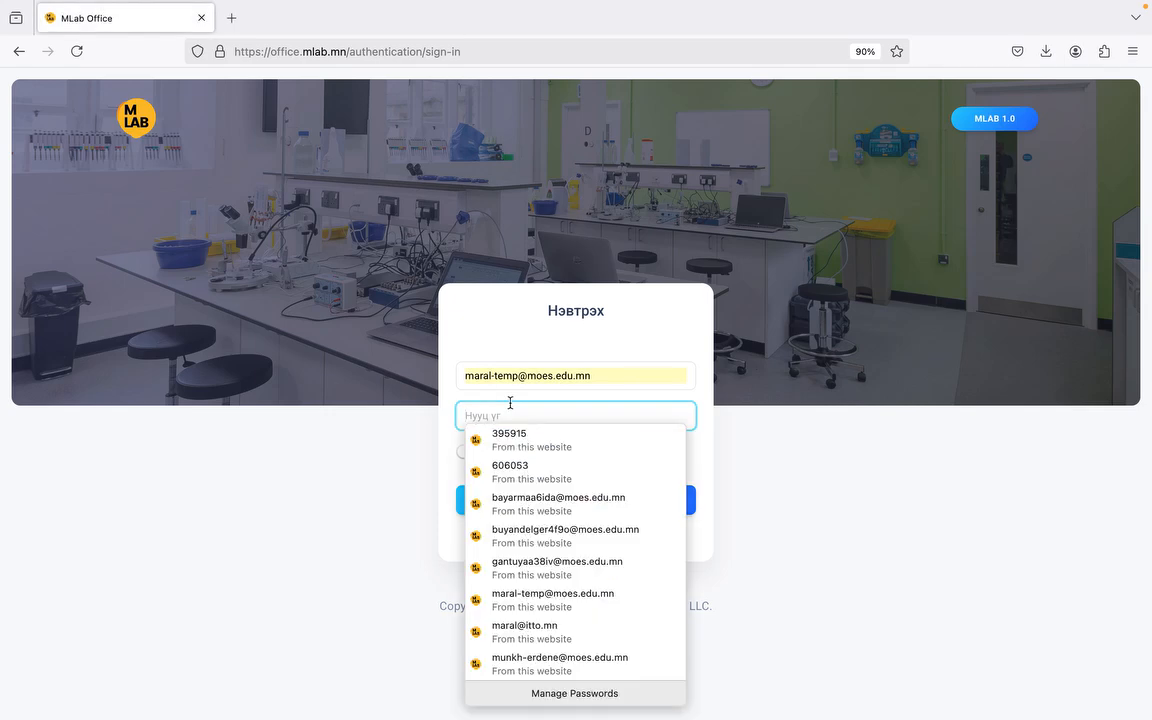
# Step: Sign in to MLab Office, skip the password update, and open the Багш > Жагсаалт teacher list
pyautogui.write('••')
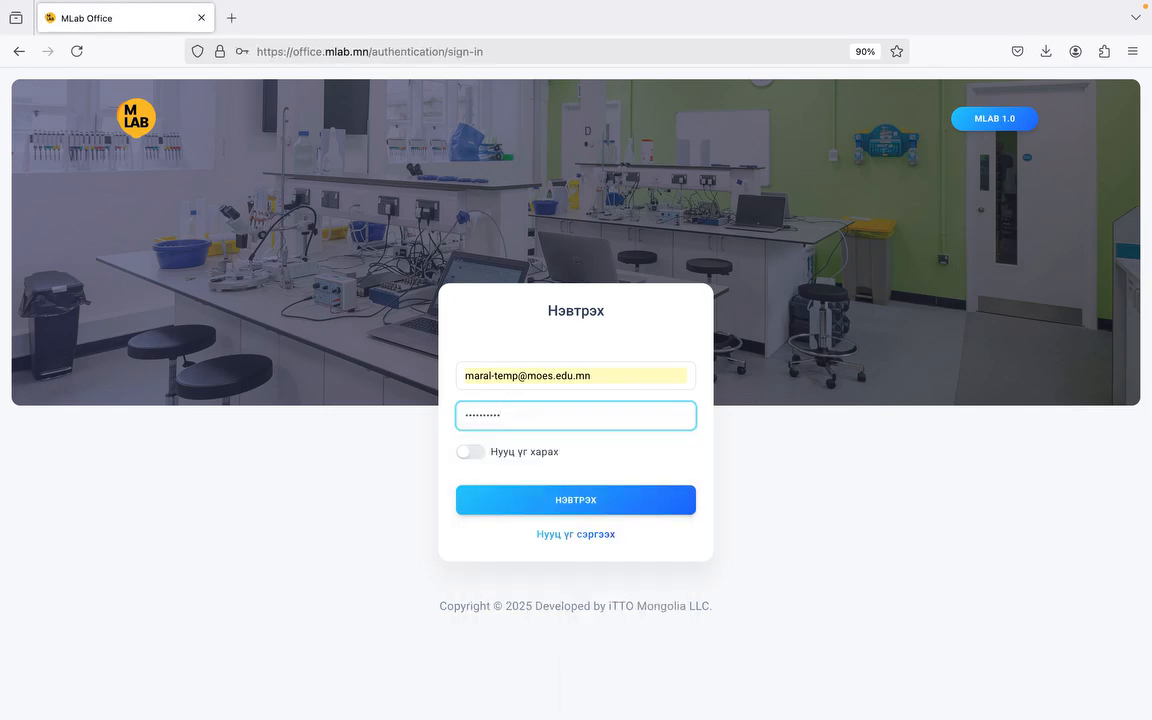
pyautogui.press('Return')
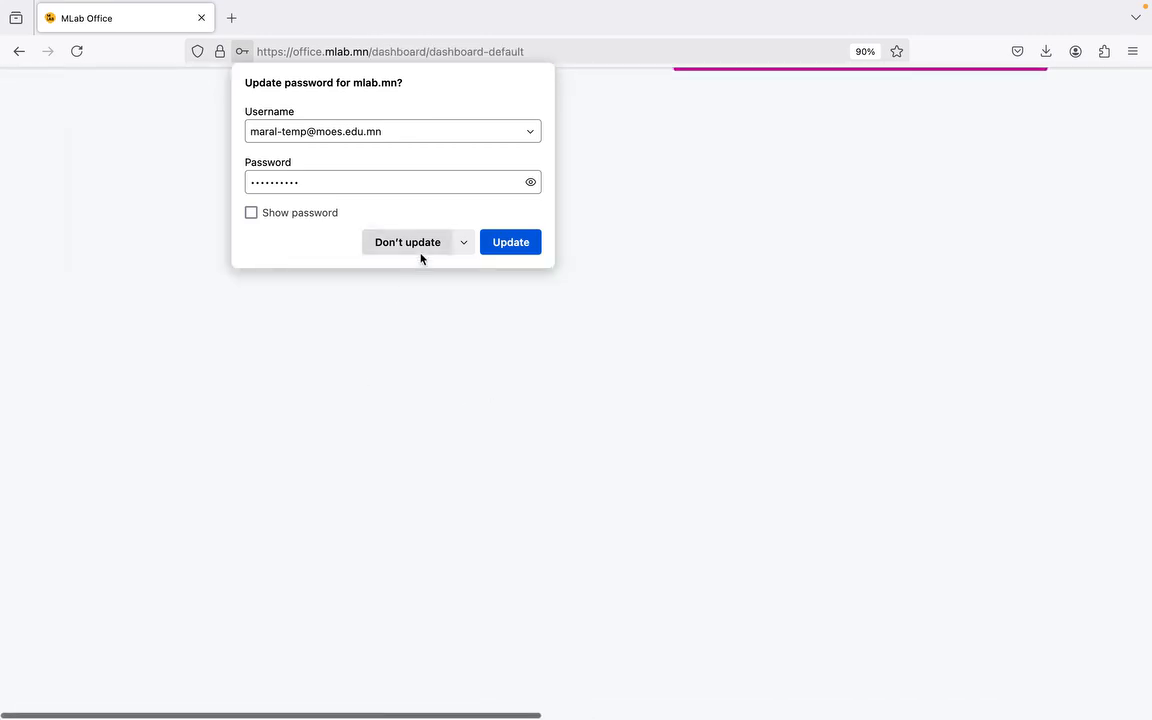
pyautogui.click(419, 256)
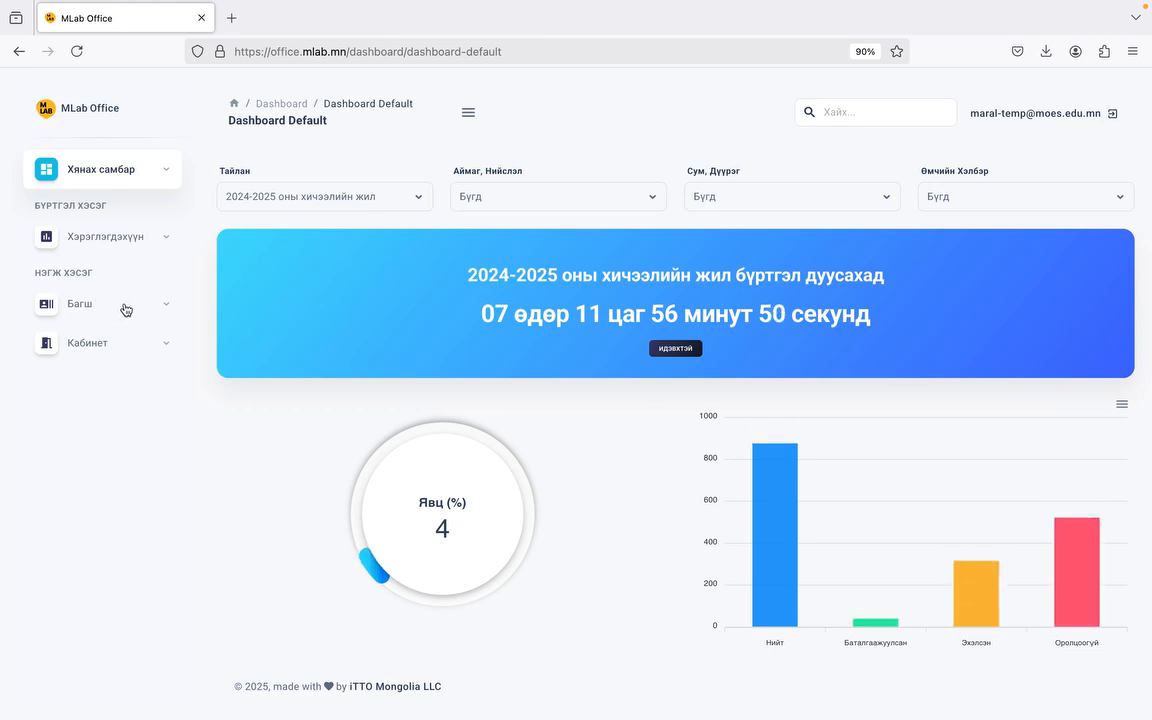
pyautogui.click(124, 307)
pyautogui.click(108, 337)
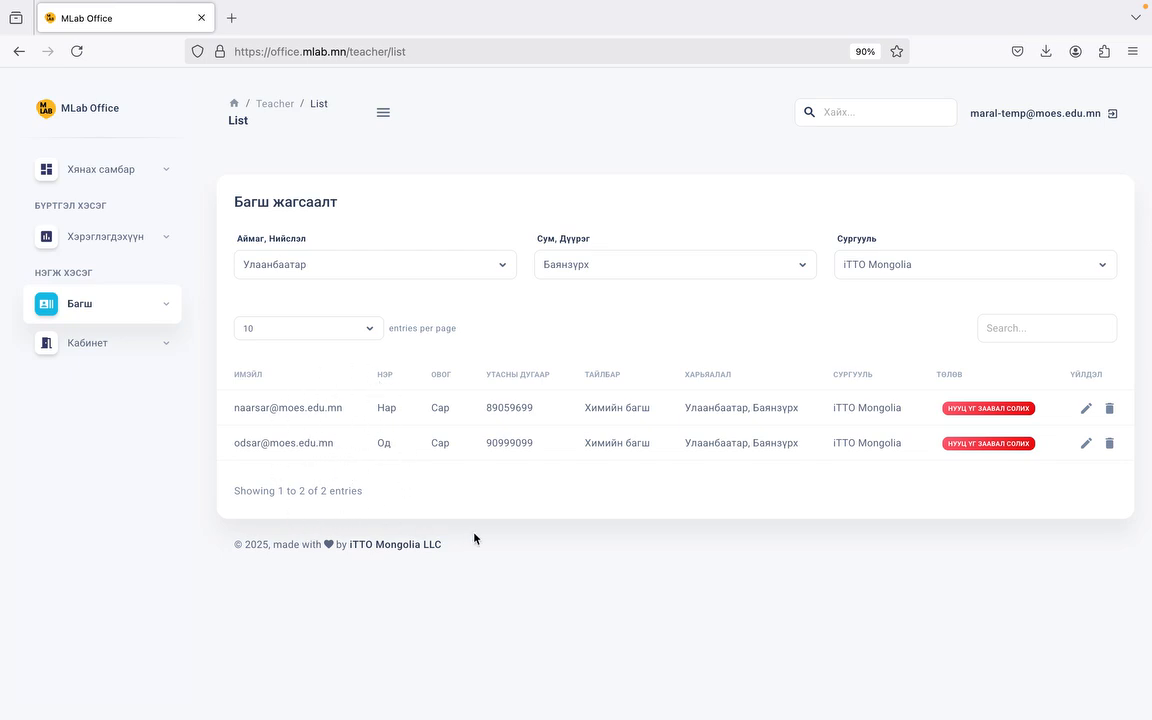
# Step: Delete the second teacher entry with УСТГАХ so one teacher remains
pyautogui.click(1109, 443)
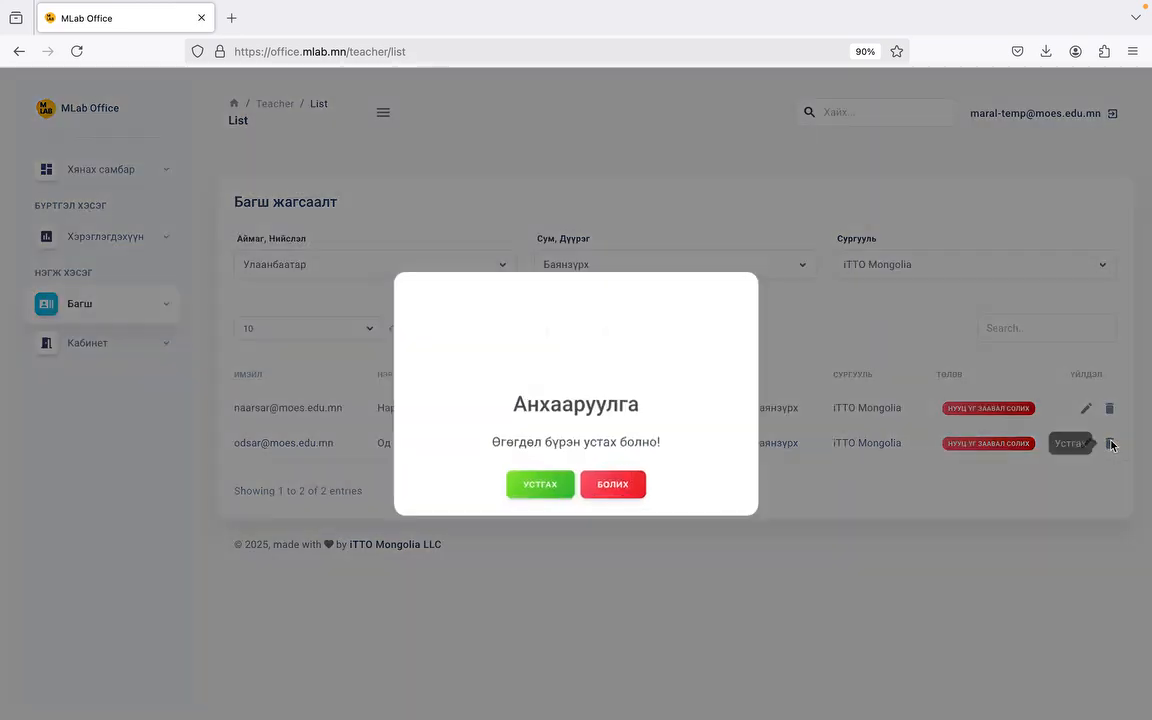
pyautogui.click(560, 490)
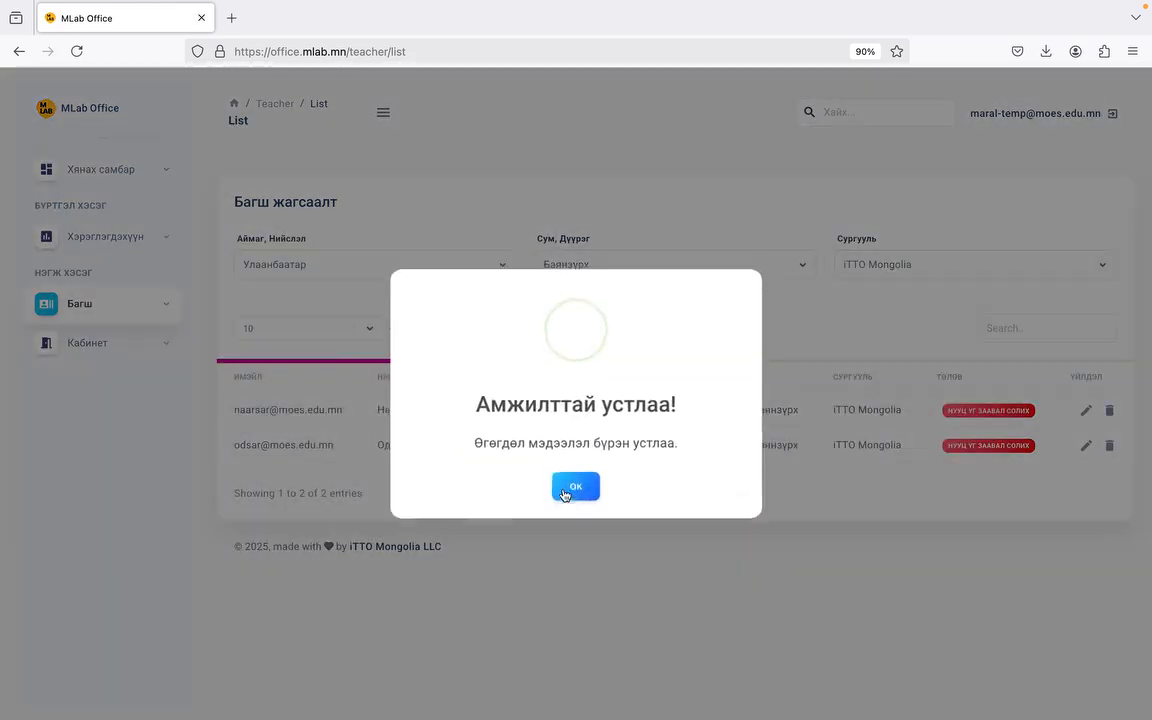
pyautogui.click(568, 492)
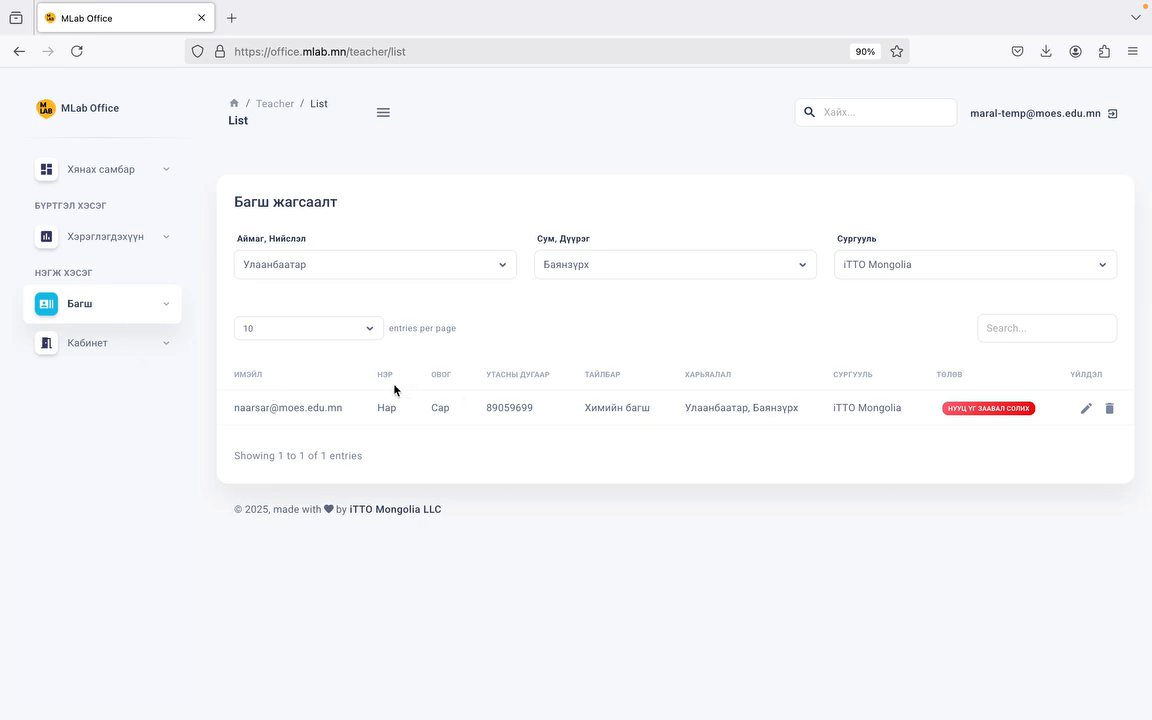
pyautogui.click(165, 305)
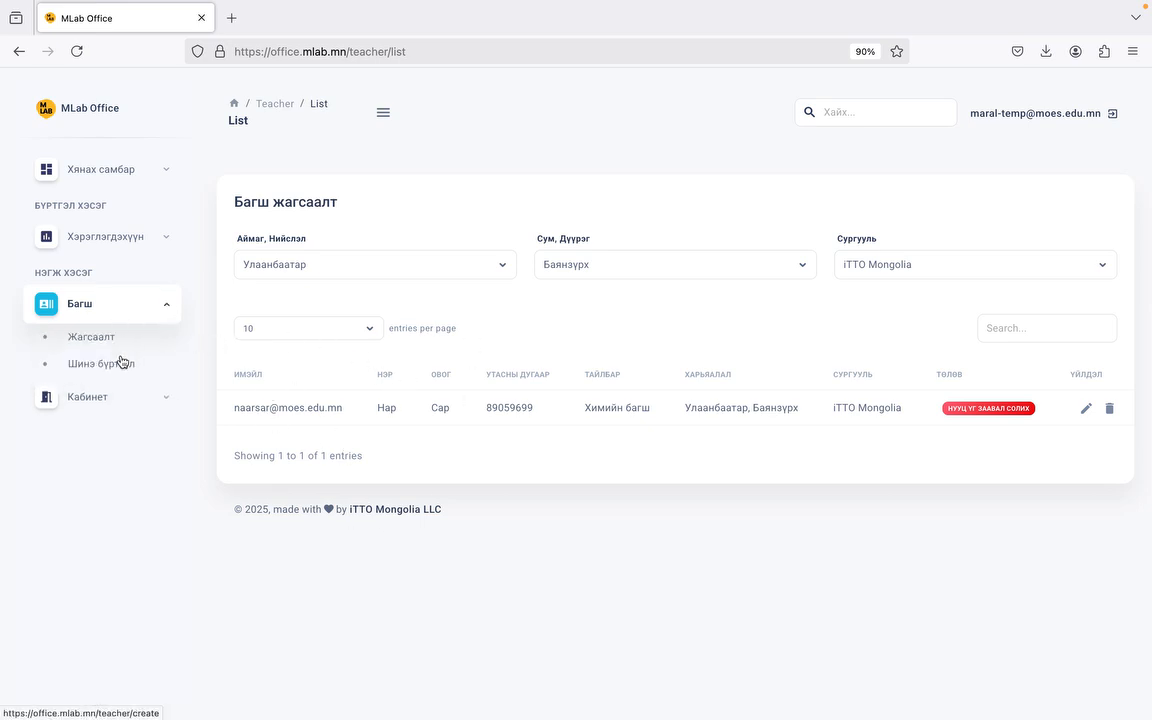
# Step: On the new-teacher form, enter the teacher's first name, last name, e-mail and phone number
pyautogui.click(121, 362)
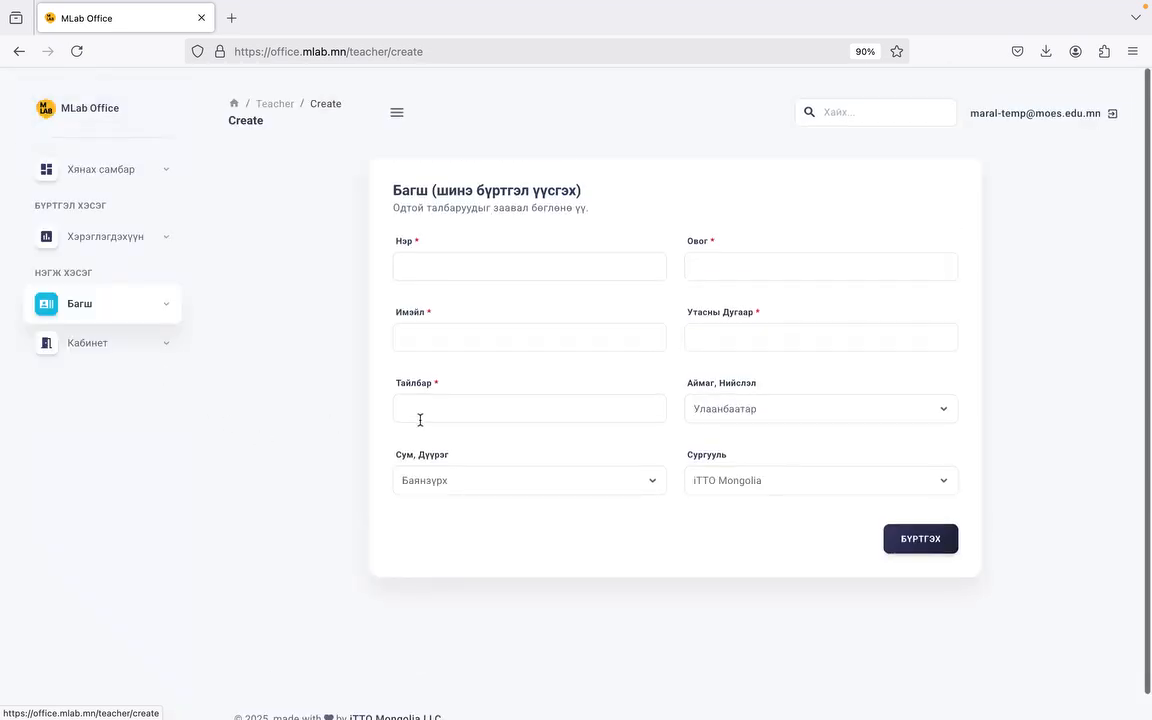
pyautogui.scroll(-1, 420, 420)
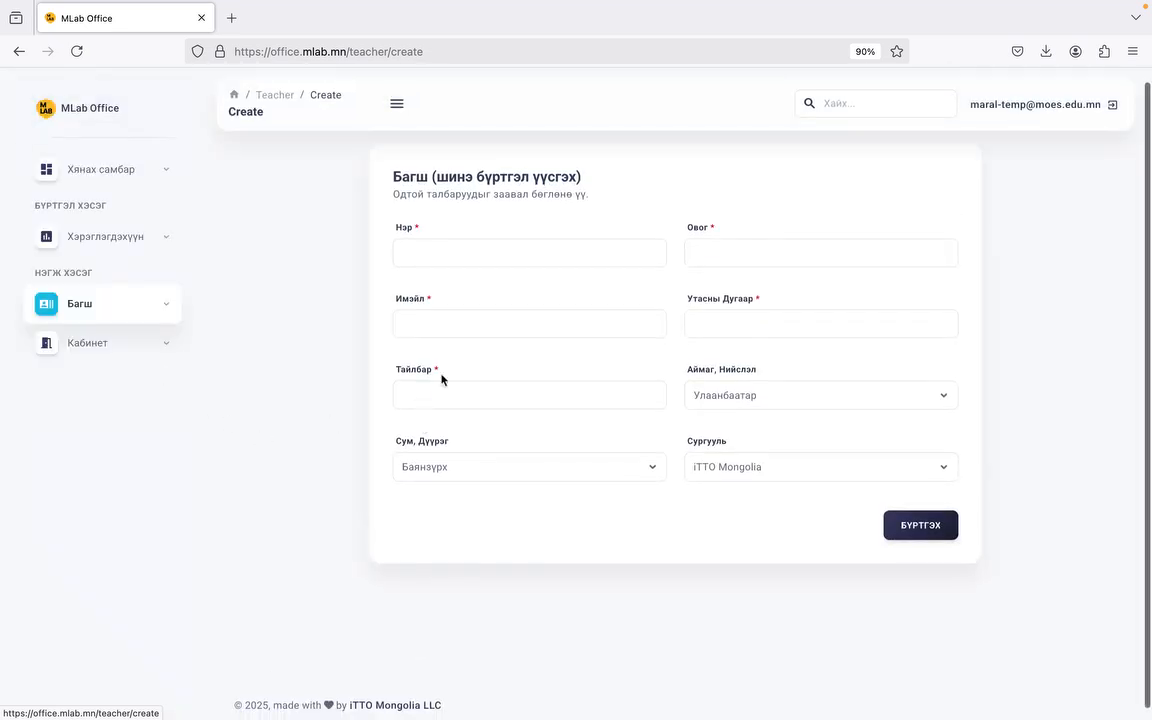
pyautogui.click(528, 263)
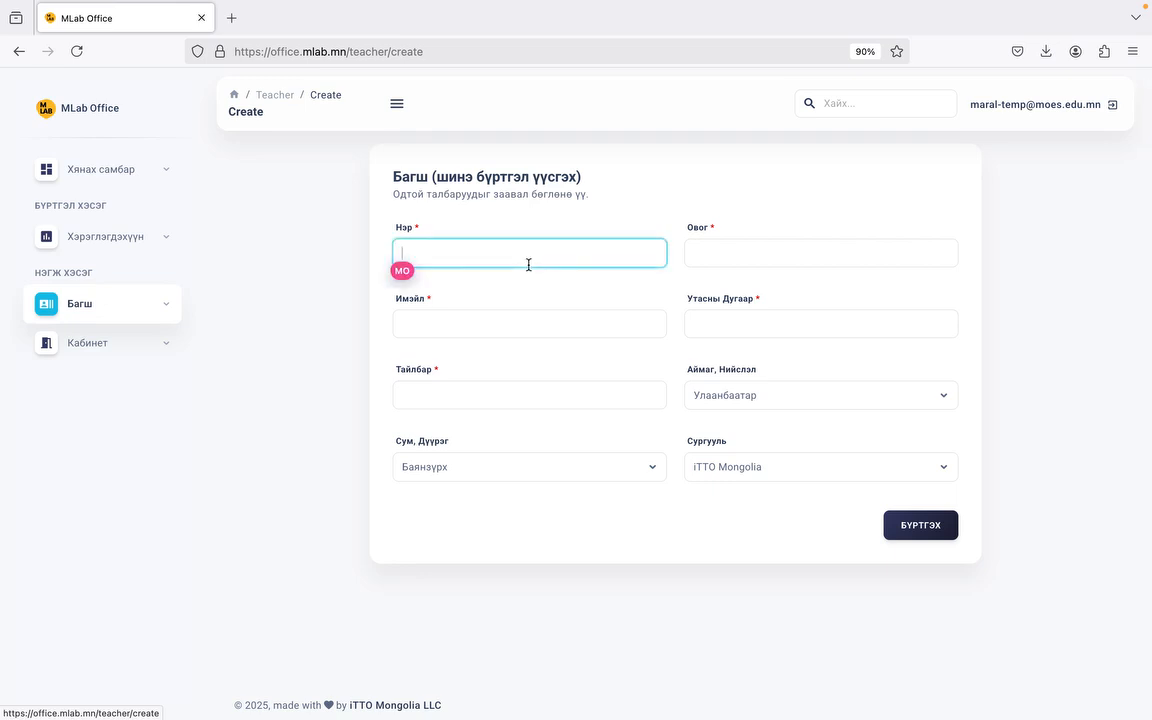
pyautogui.press('Tab')
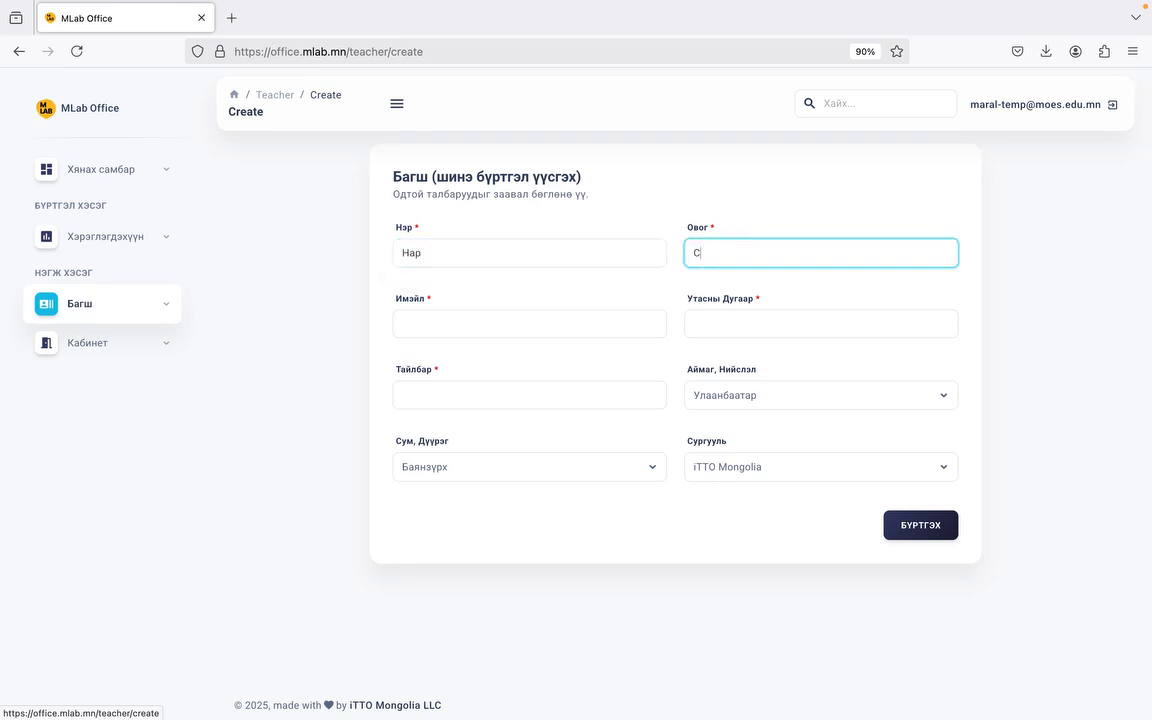
pyautogui.press('Tab')
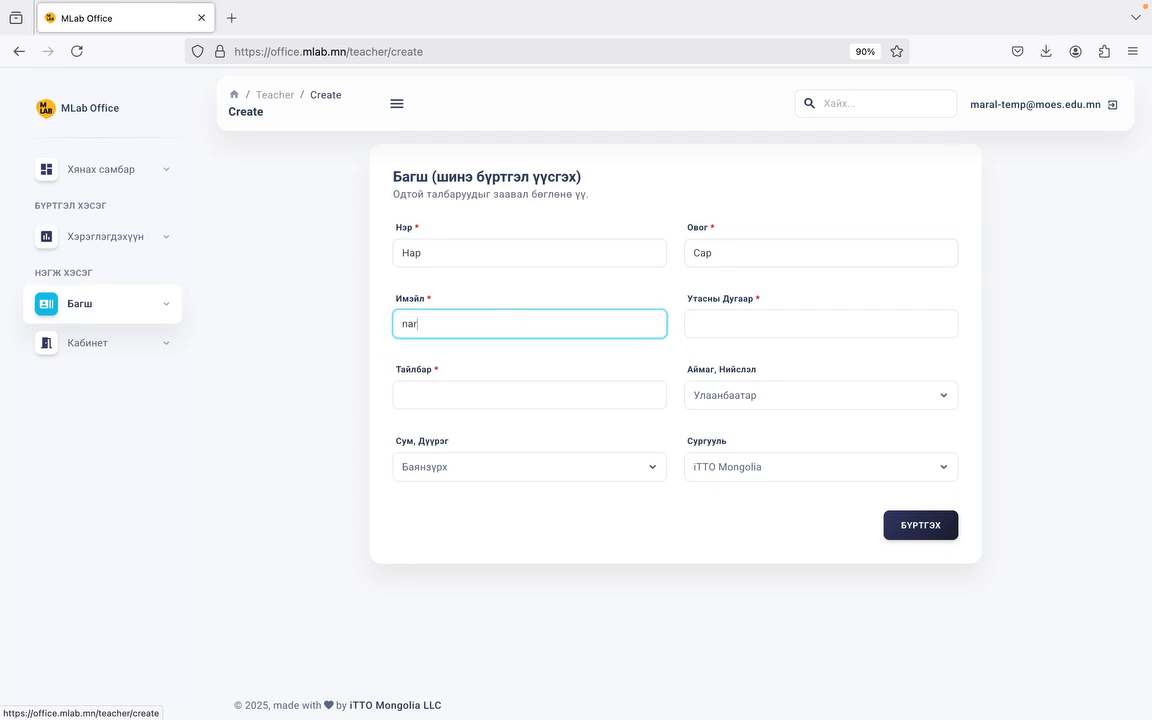
pyautogui.press('Tab')
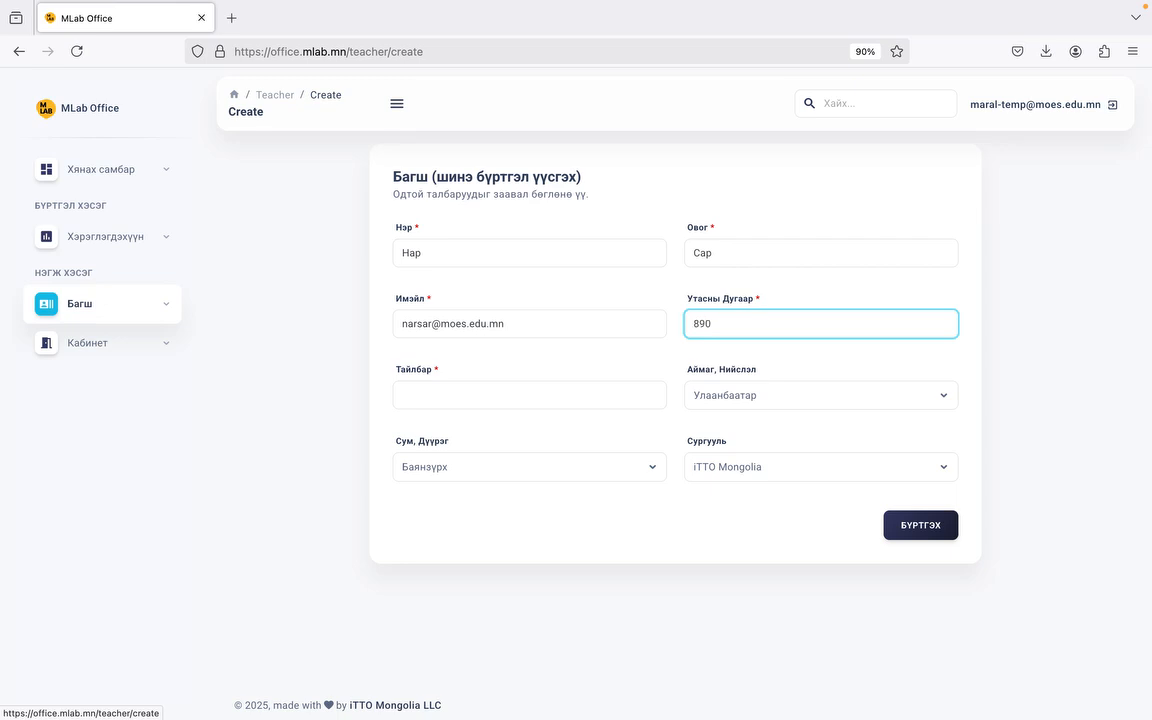
# Step: Add the description 'Биологийн багш' and register the new teacher
pyautogui.click(468, 386)
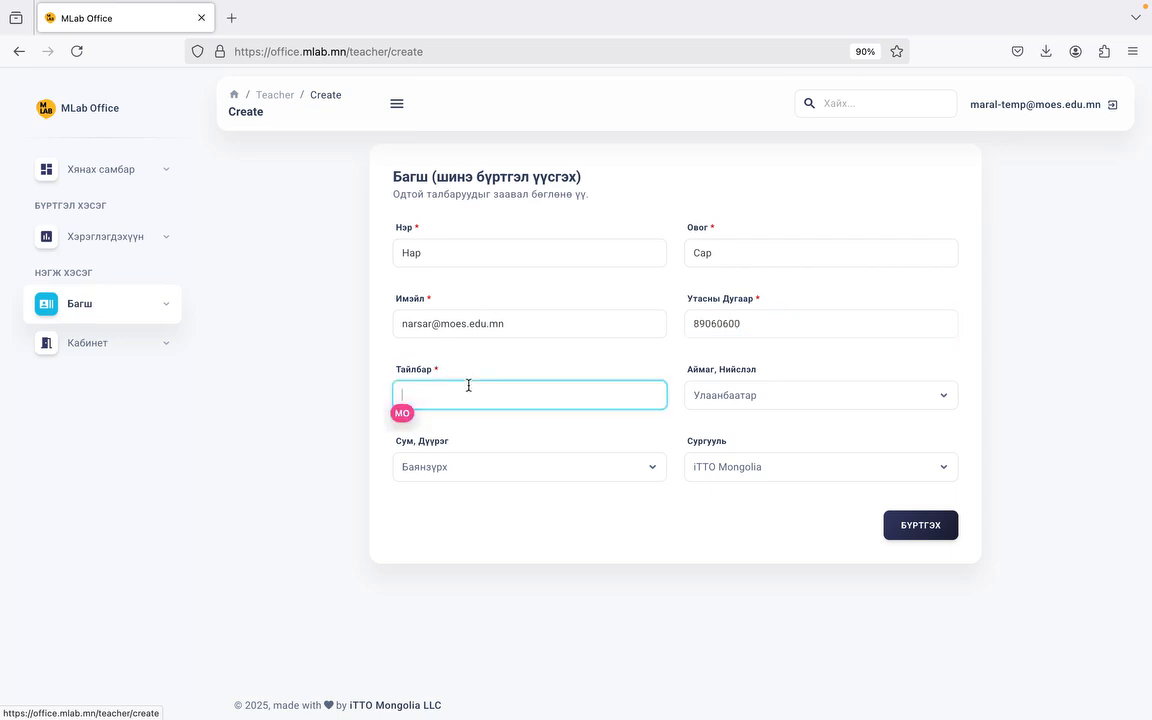
pyautogui.write('Биологийн багш')
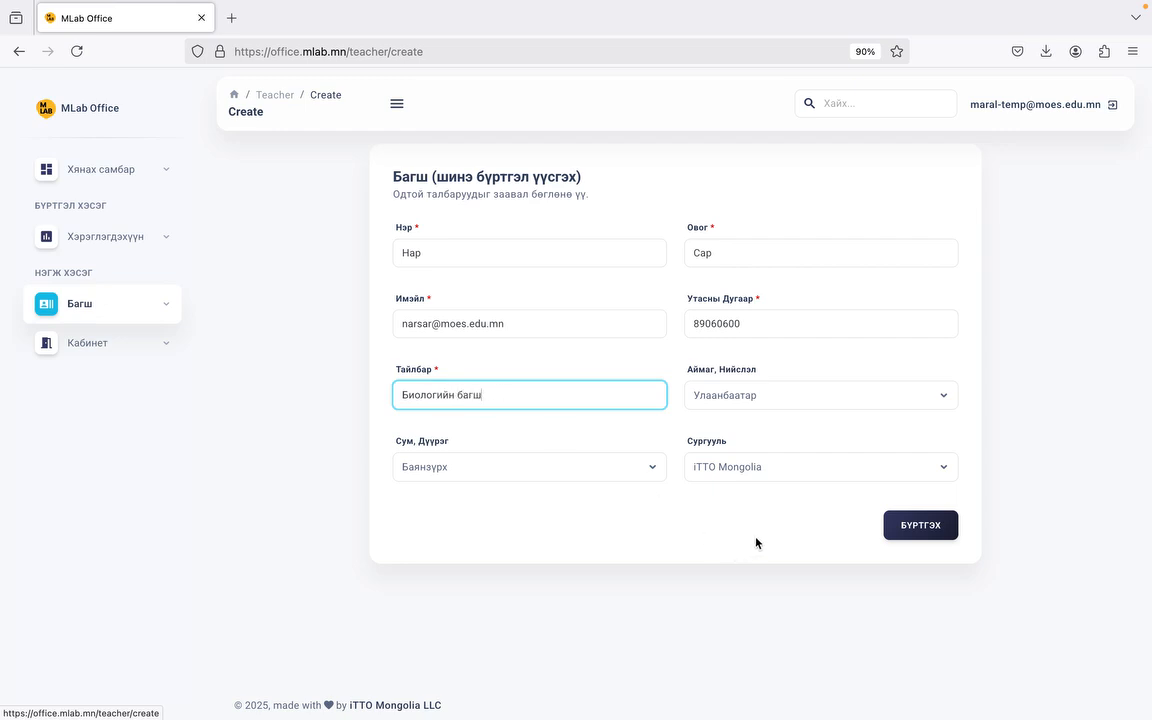
pyautogui.click(904, 525)
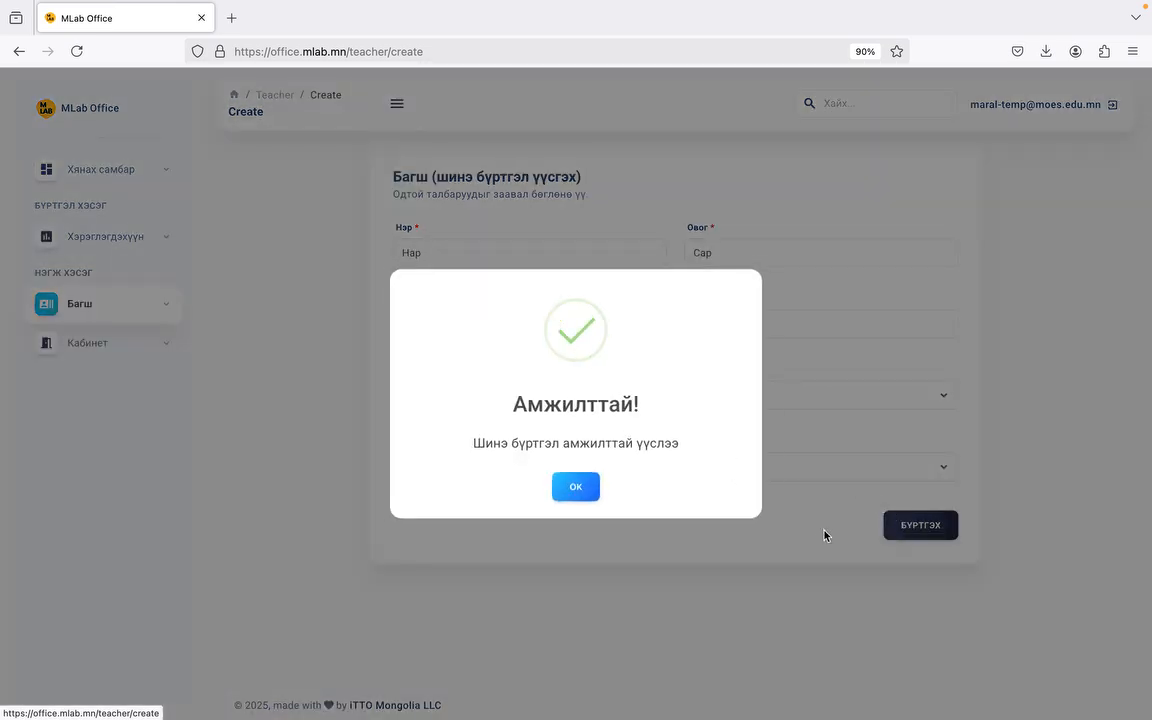
pyautogui.click(571, 487)
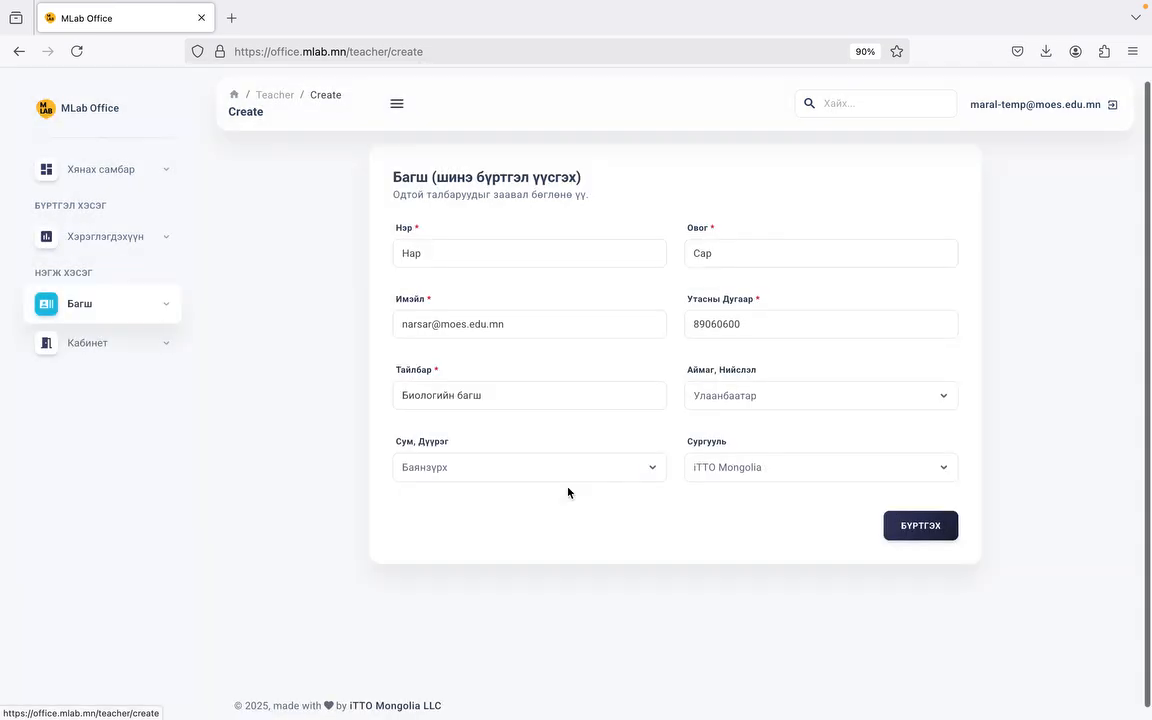
pyautogui.tripleClick(473, 325)
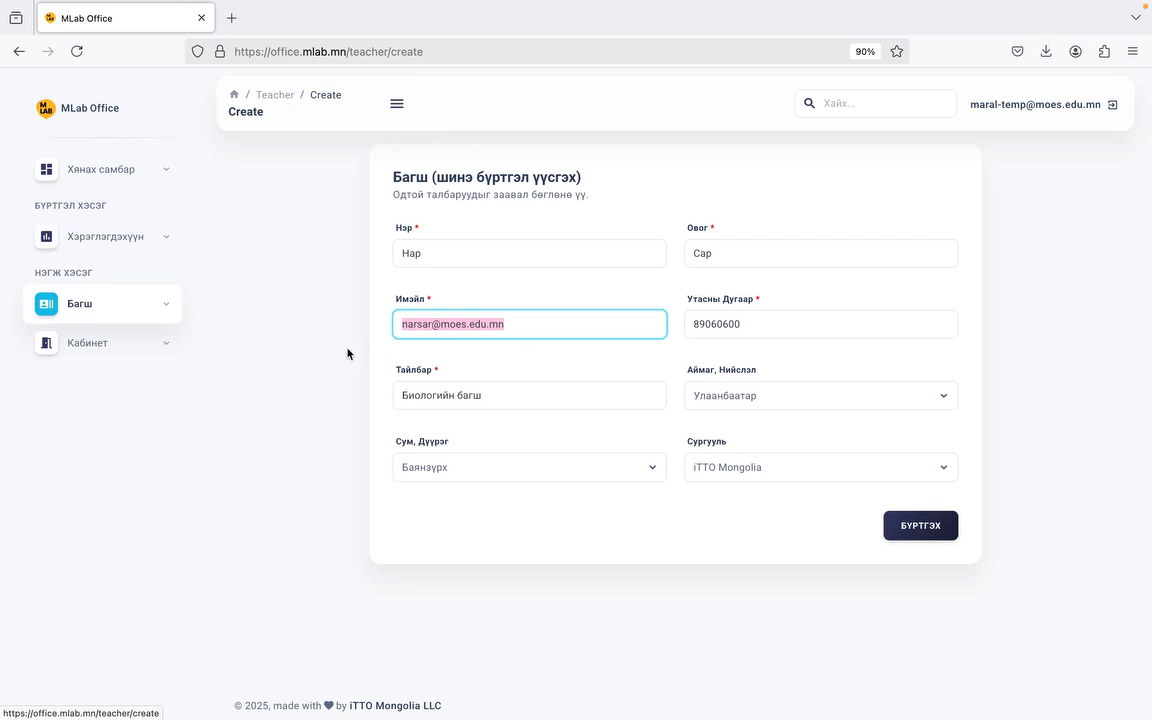
pyautogui.click(105, 350)
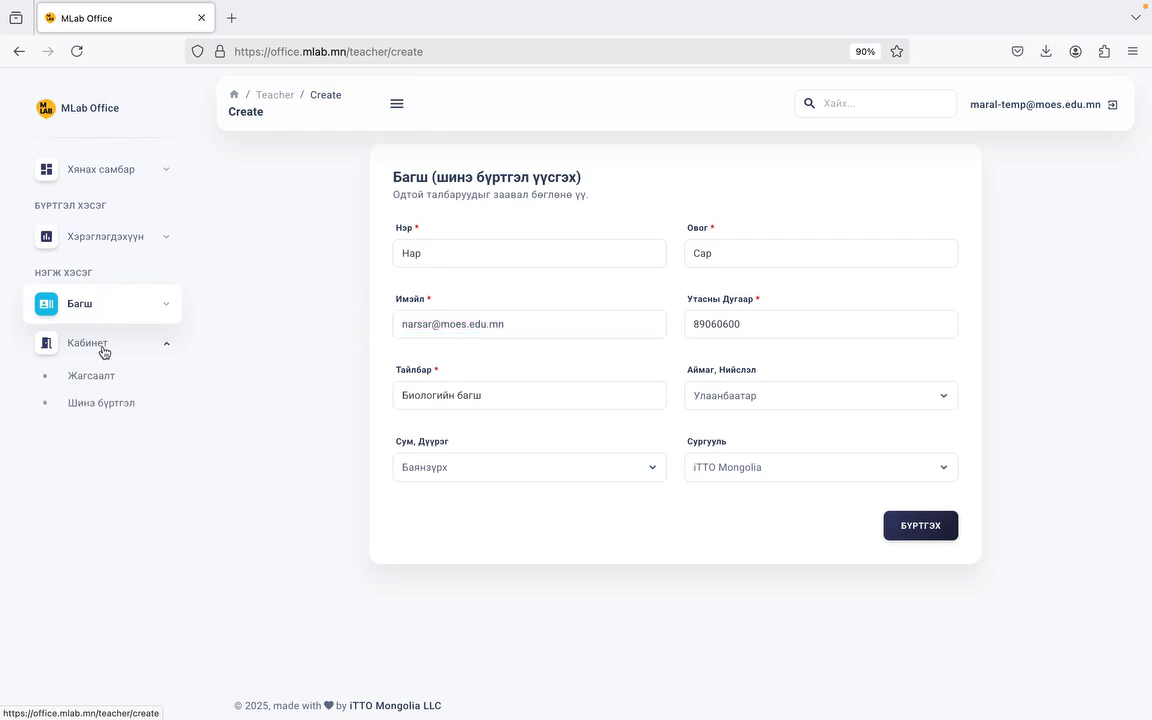
# Step: Start a new cabinet 'Биологийн кабинет' for room 203, marked Үгүй for meeting requirements
pyautogui.click(120, 404)
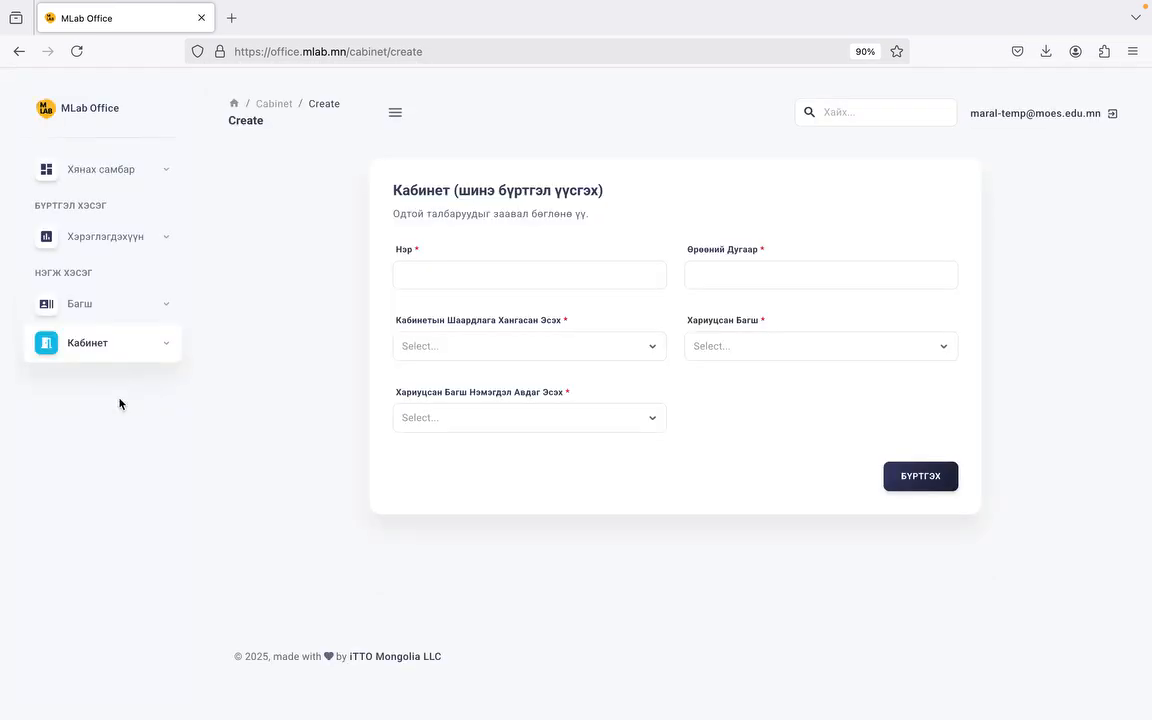
pyautogui.click(510, 275)
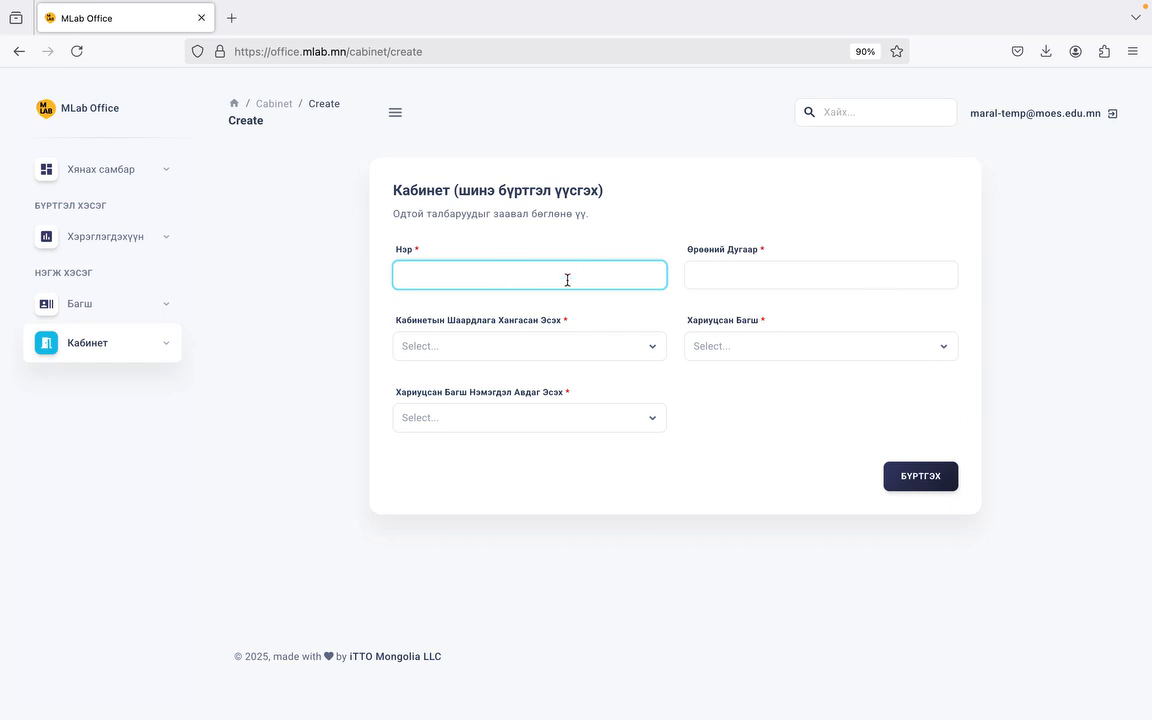
pyautogui.write('Dn')
pyautogui.write('Биологийн кабинет')
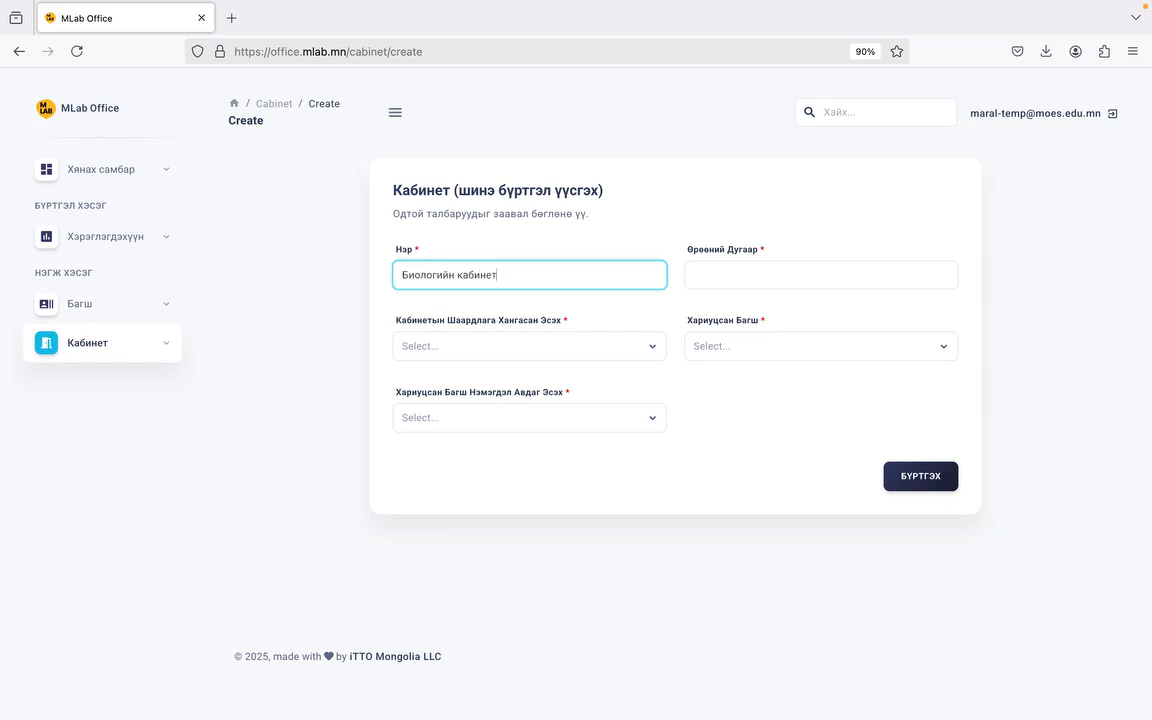
pyautogui.press('Tab')
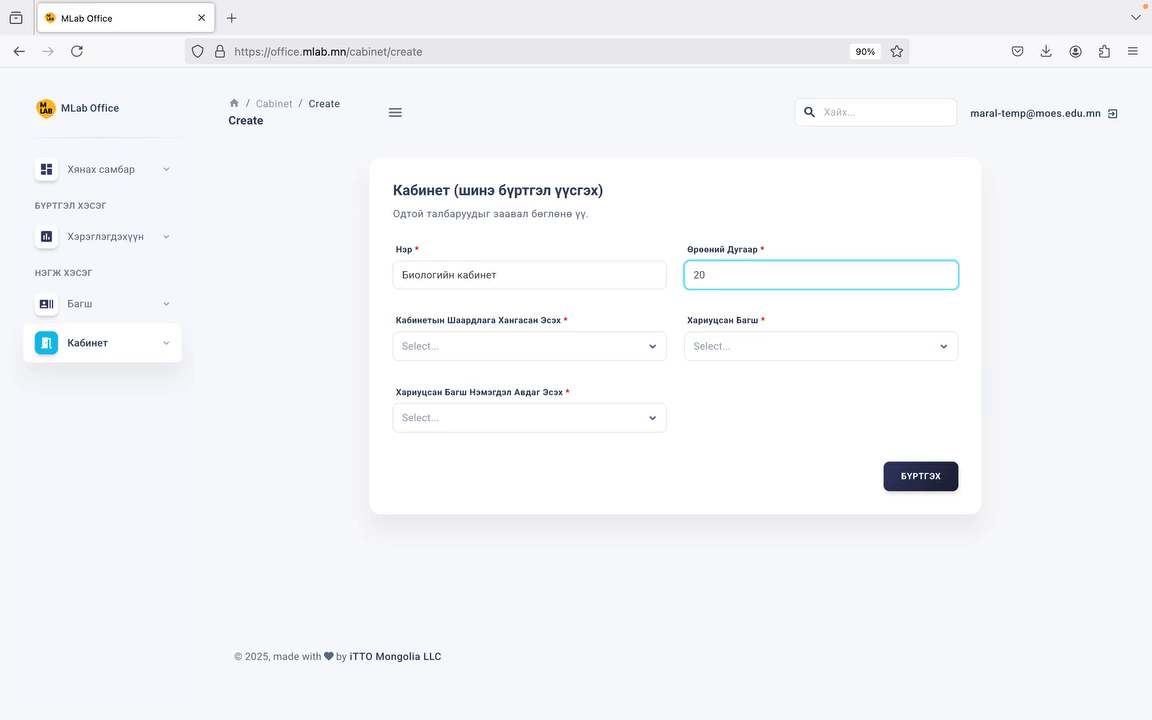
pyautogui.click(497, 345)
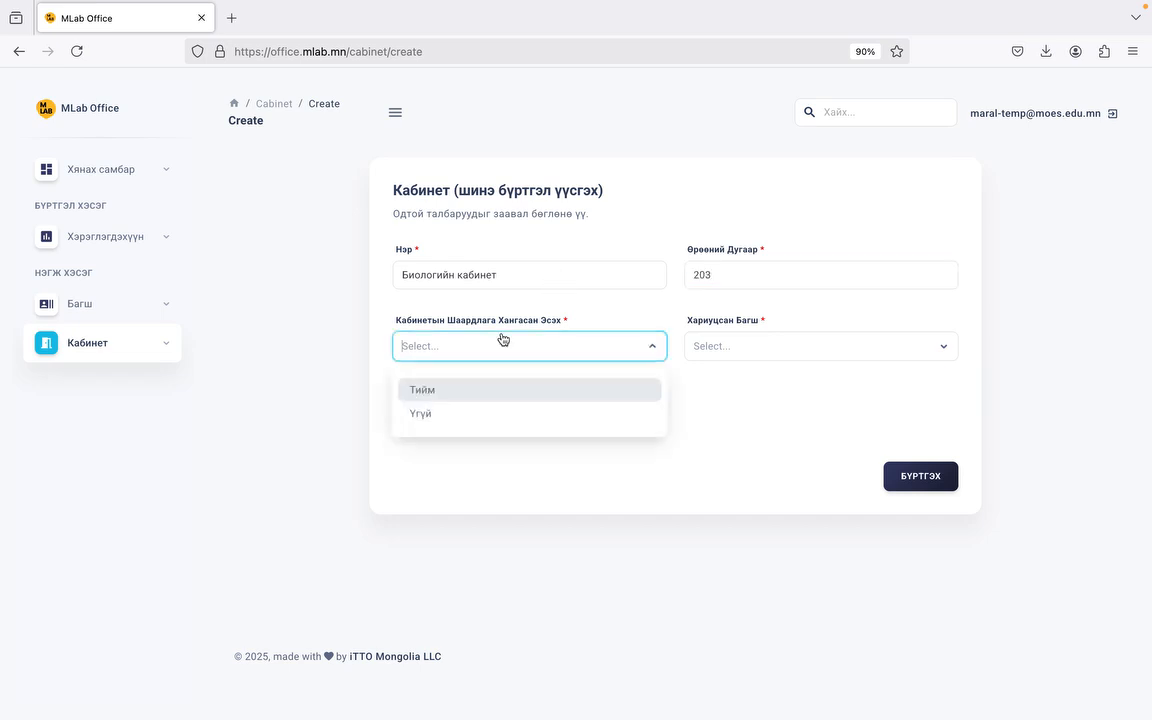
pyautogui.click(454, 412)
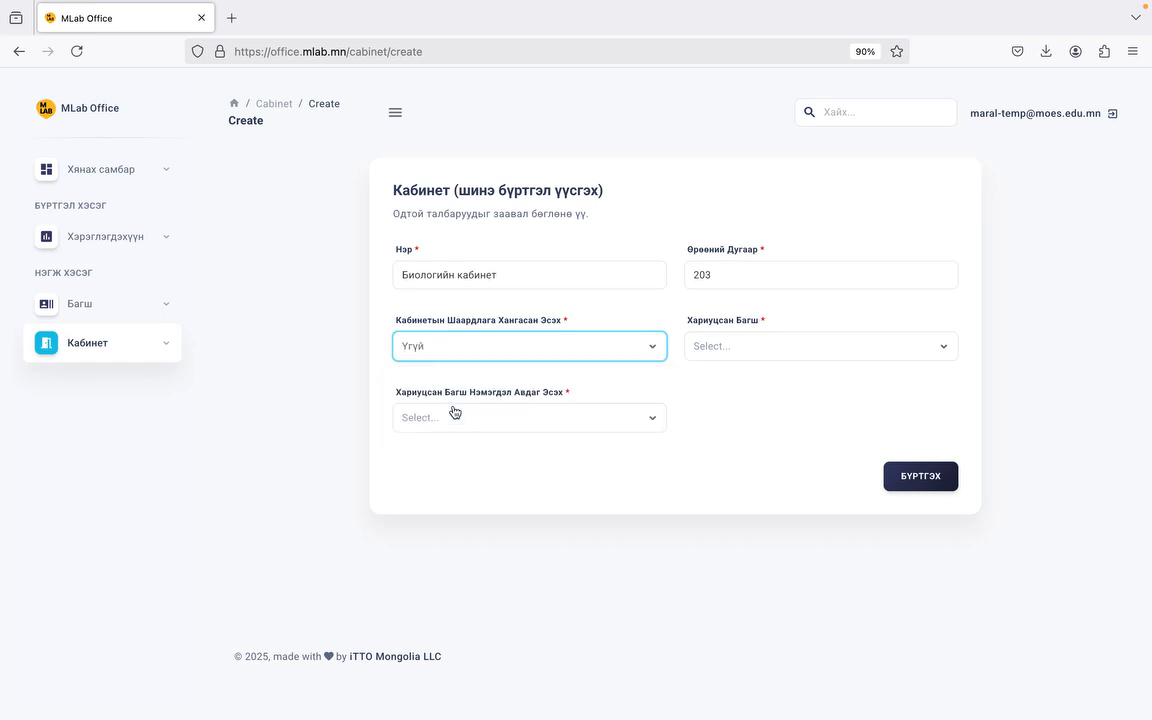
# Step: Assign the responsible teacher, answer Үгүй to extra equipment, and register the cabinet
pyautogui.click(782, 345)
pyautogui.click(768, 390)
pyautogui.click(640, 425)
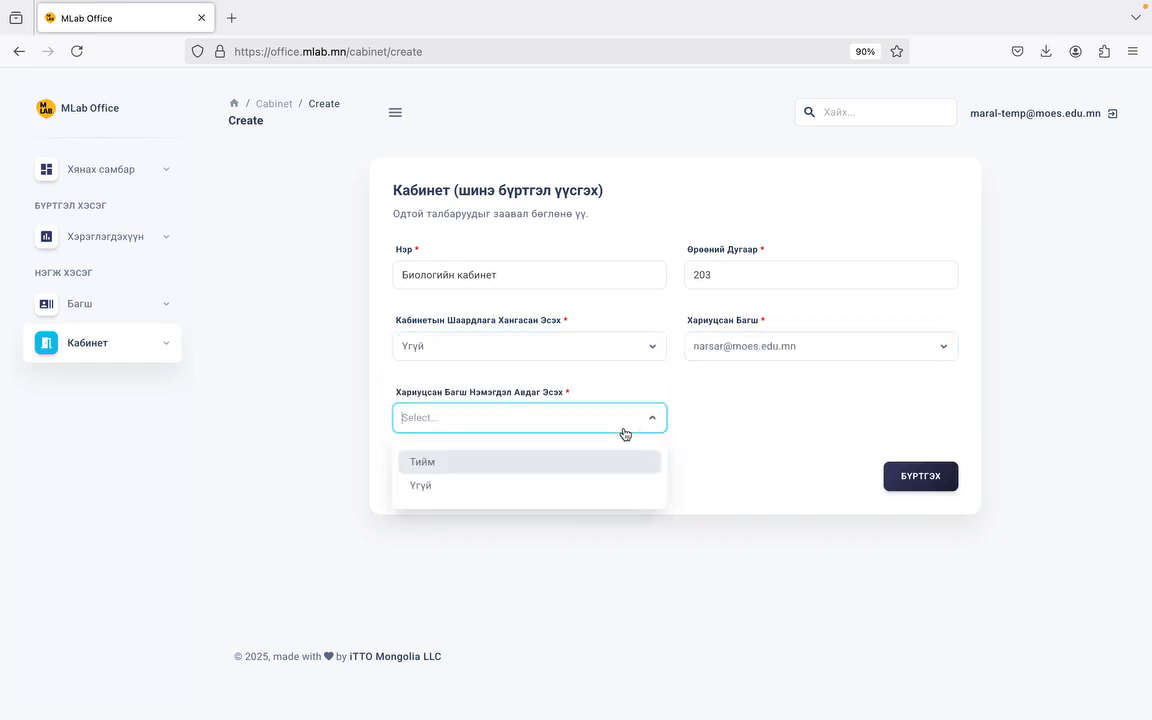
pyautogui.click(568, 485)
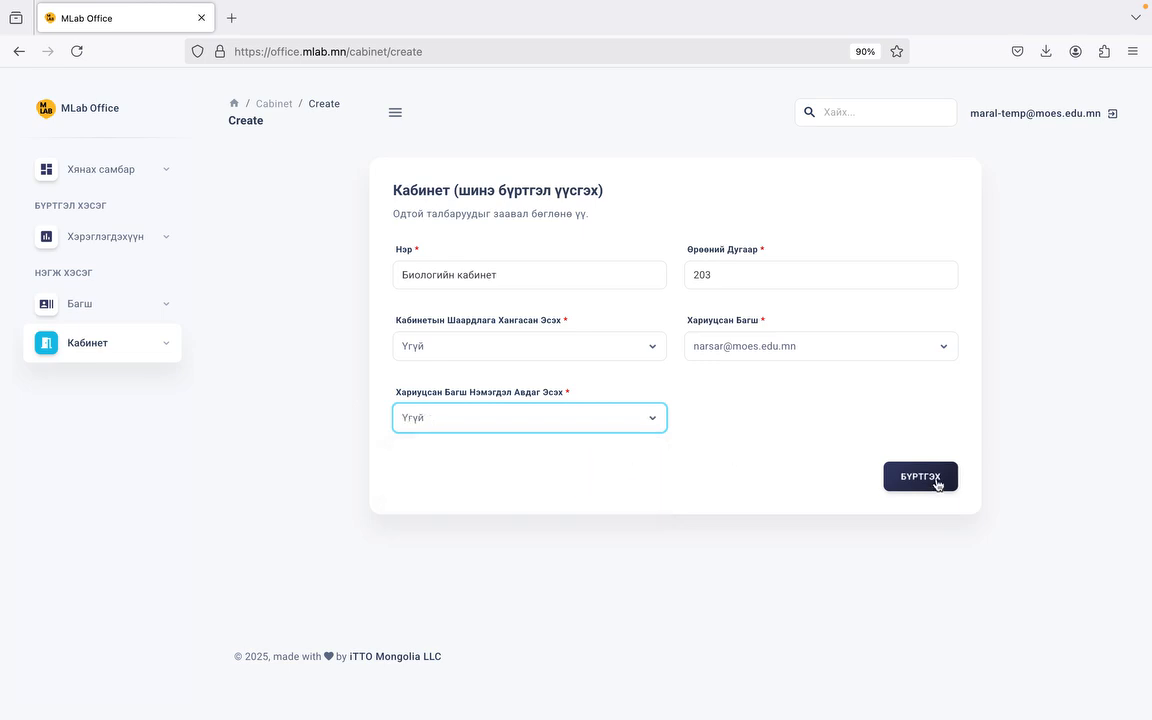
pyautogui.click(944, 489)
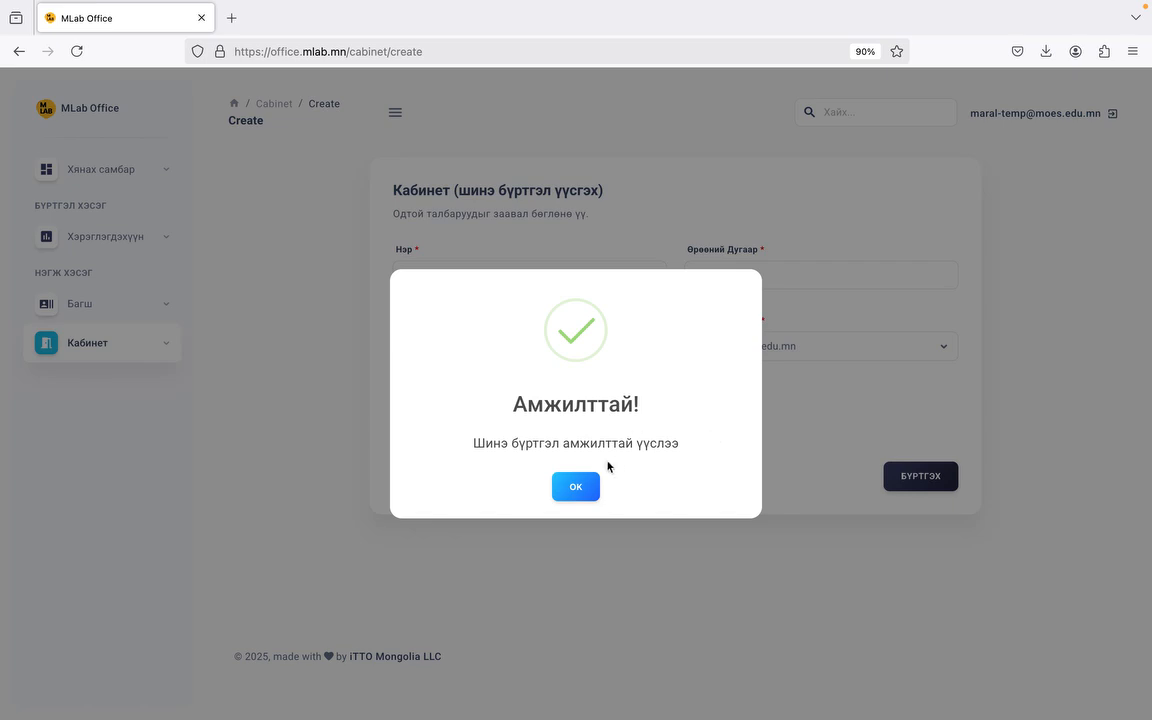
pyautogui.click(580, 489)
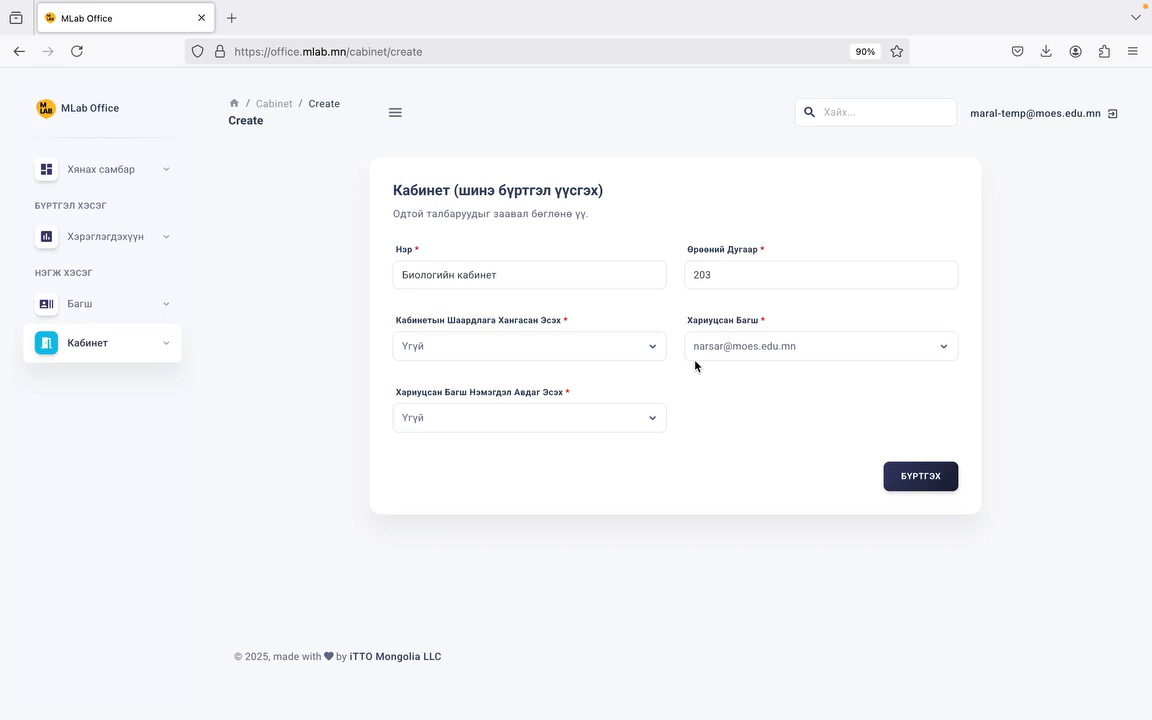
pyautogui.doubleClick(729, 274)
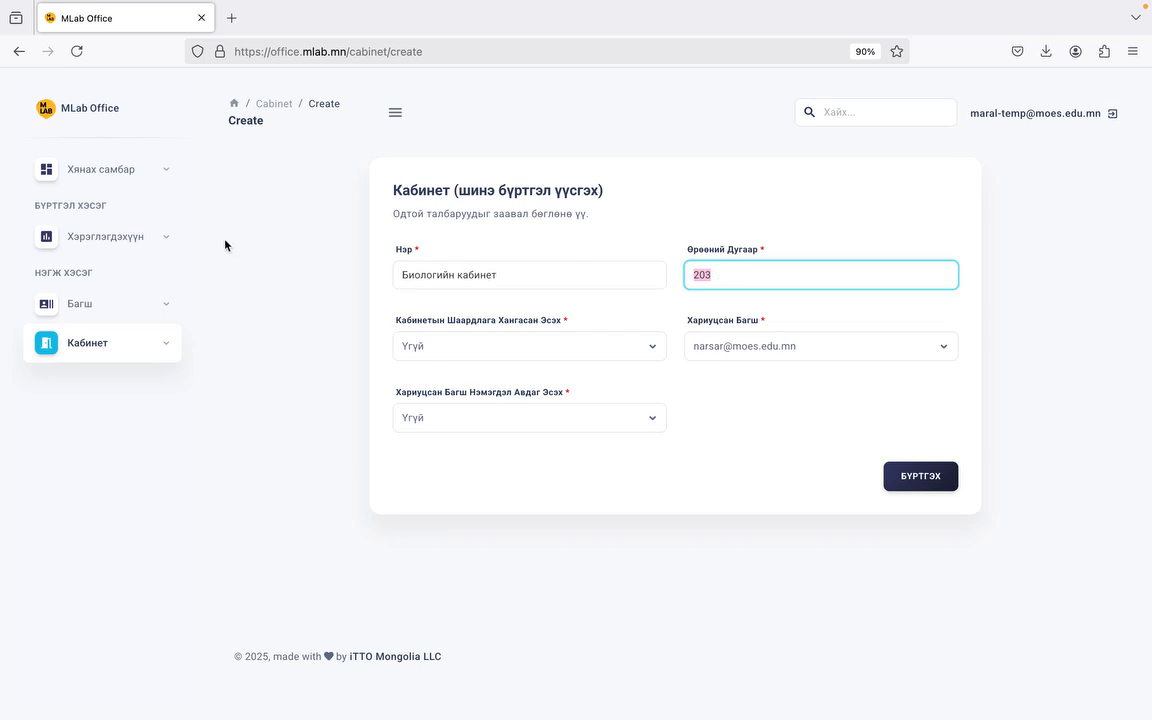
pyautogui.click(112, 240)
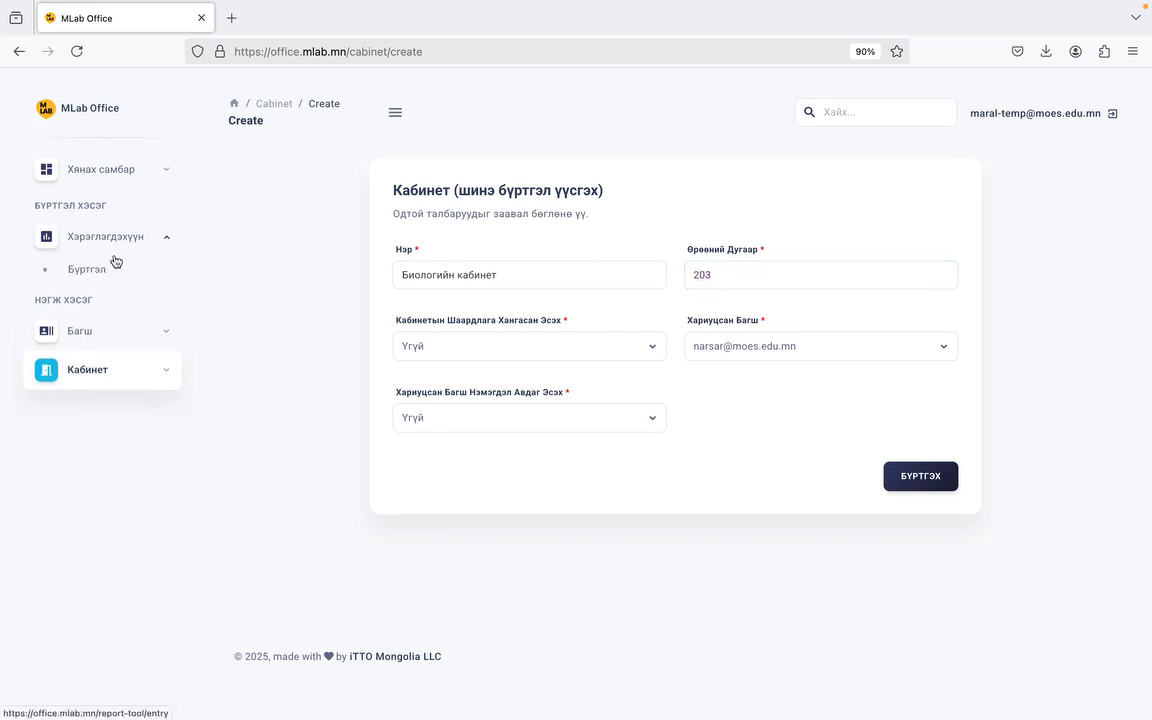
# Step: On the equipment entry page, filter Хичээл, Төрөл and Ангилал by Үндсэн хэрэглэгдэхүүн
pyautogui.click(93, 267)
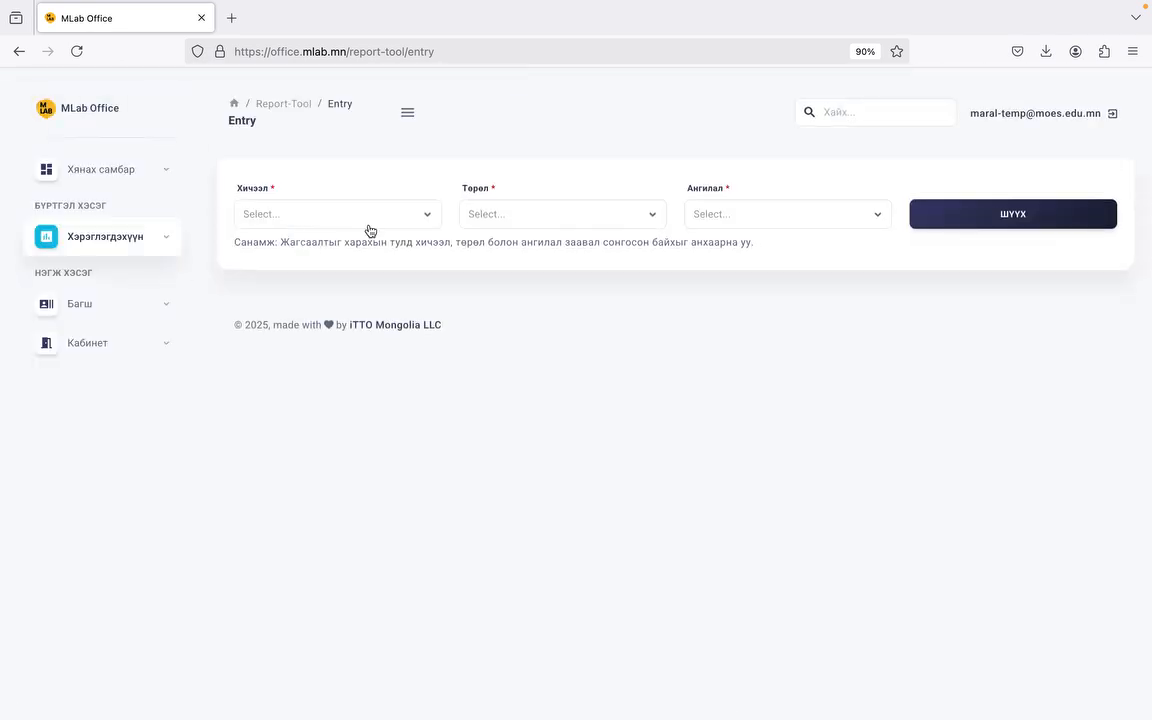
pyautogui.click(366, 215)
pyautogui.click(365, 262)
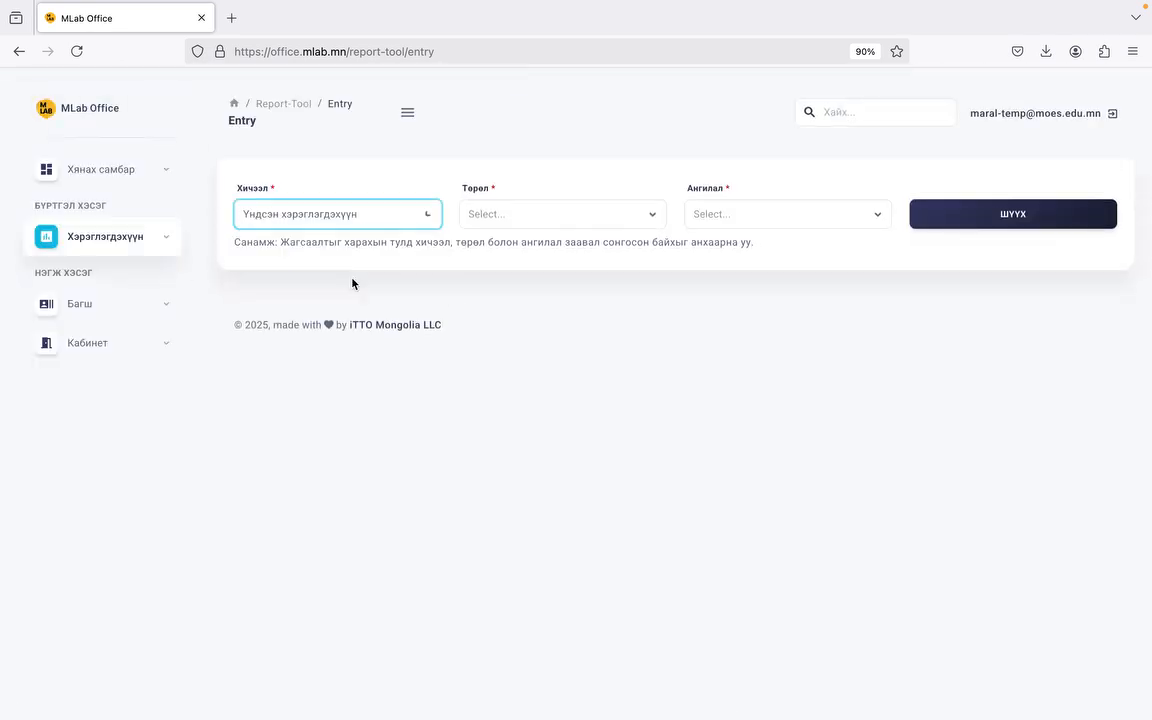
pyautogui.click(548, 222)
pyautogui.click(532, 262)
pyautogui.click(755, 225)
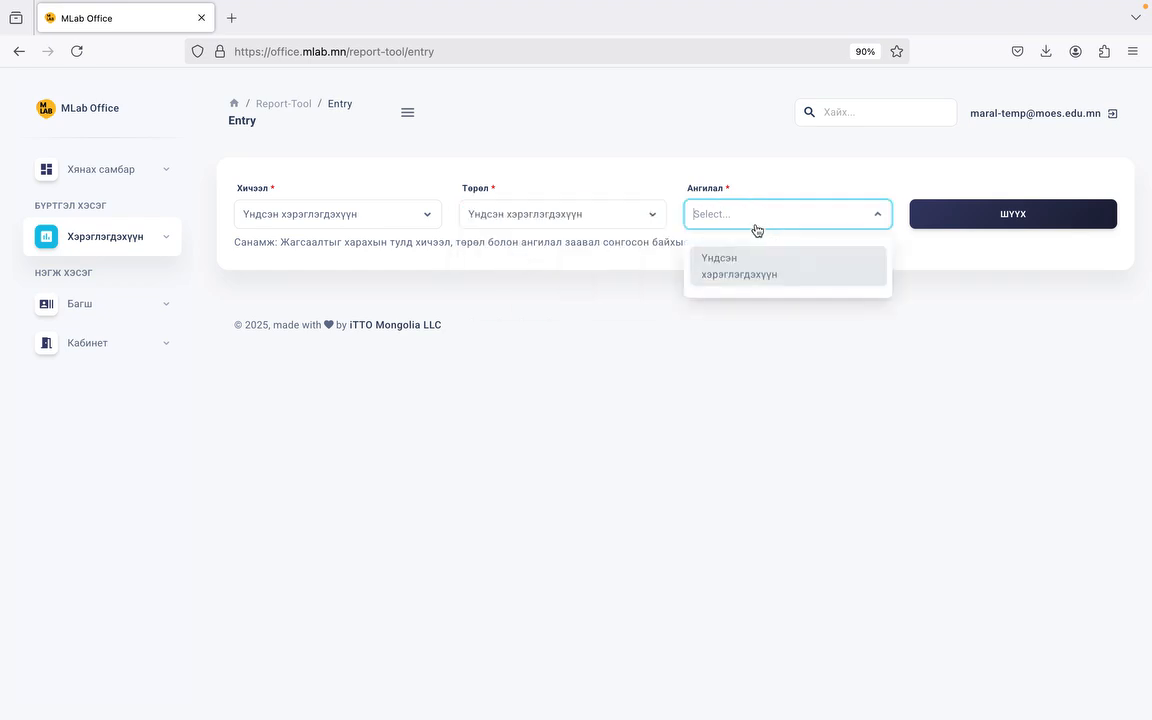
pyautogui.click(738, 262)
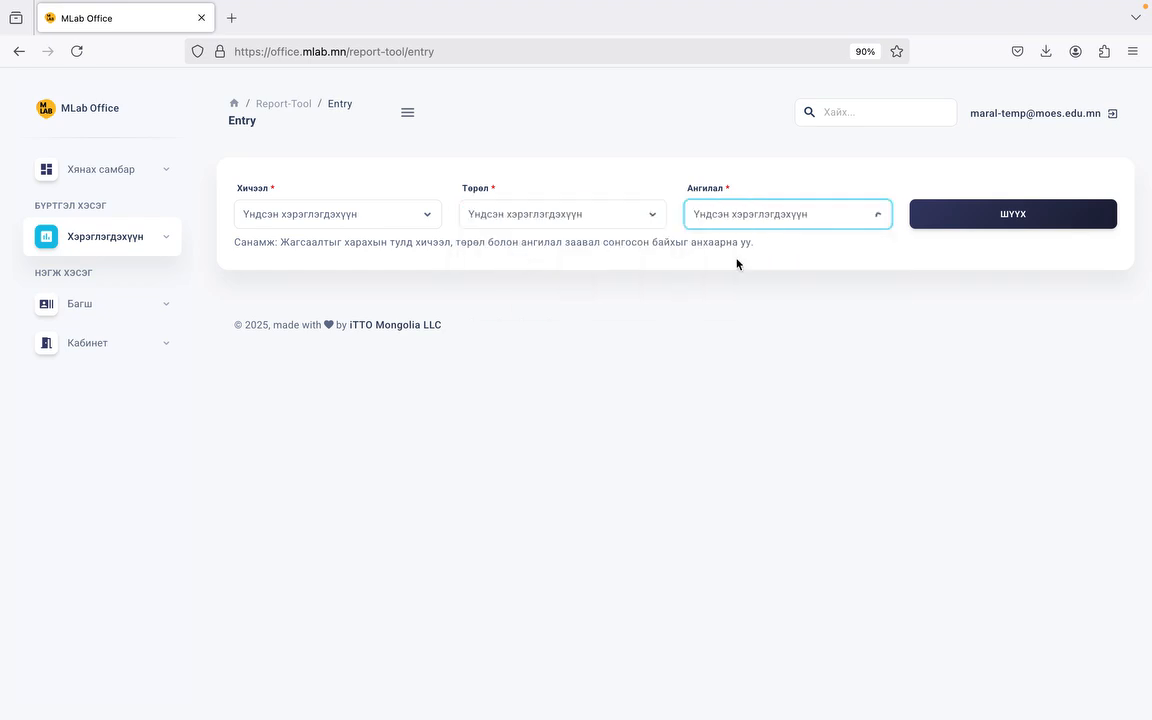
pyautogui.click(950, 224)
pyautogui.scroll(-5, 242, 506)
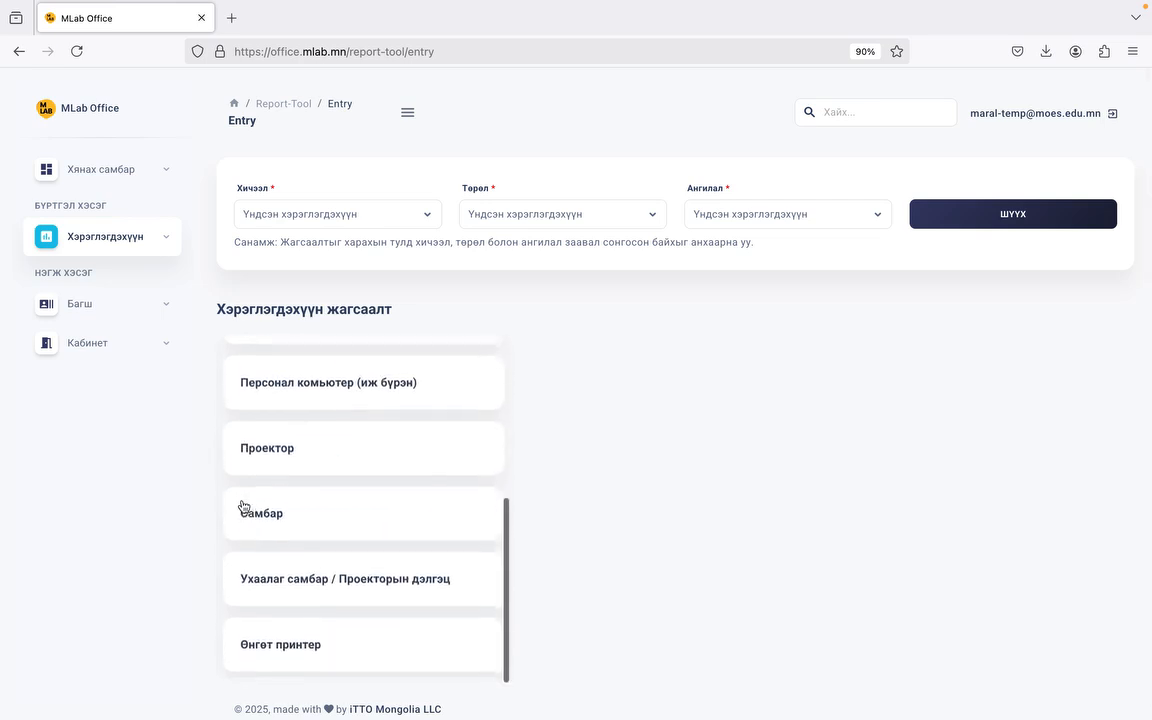
pyautogui.scroll(5, 242, 506)
pyautogui.scroll(-3, 242, 506)
pyautogui.scroll(-3, 320, 512)
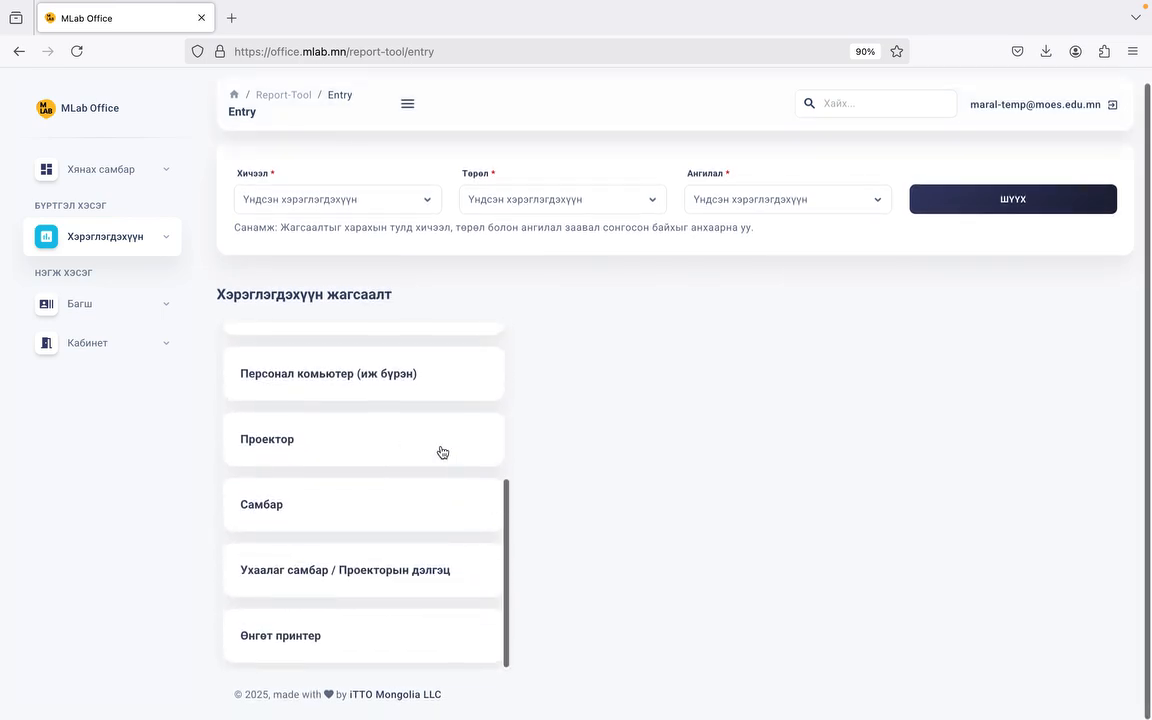
# Step: Open the Проектор entry and choose Багшийн хувийн төсөв and Сургуулийн төсөв as Эх Үүсвэр
pyautogui.click(447, 455)
pyautogui.scroll(-1, 585, 466)
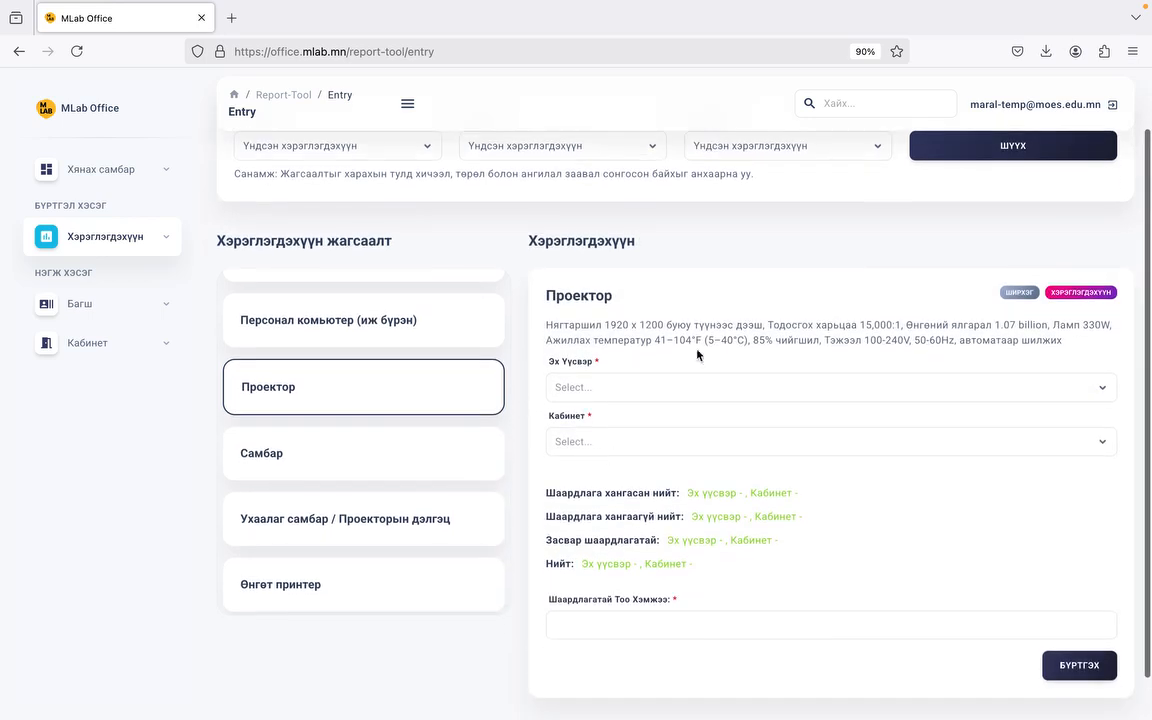
pyautogui.scroll(-1, 697, 332)
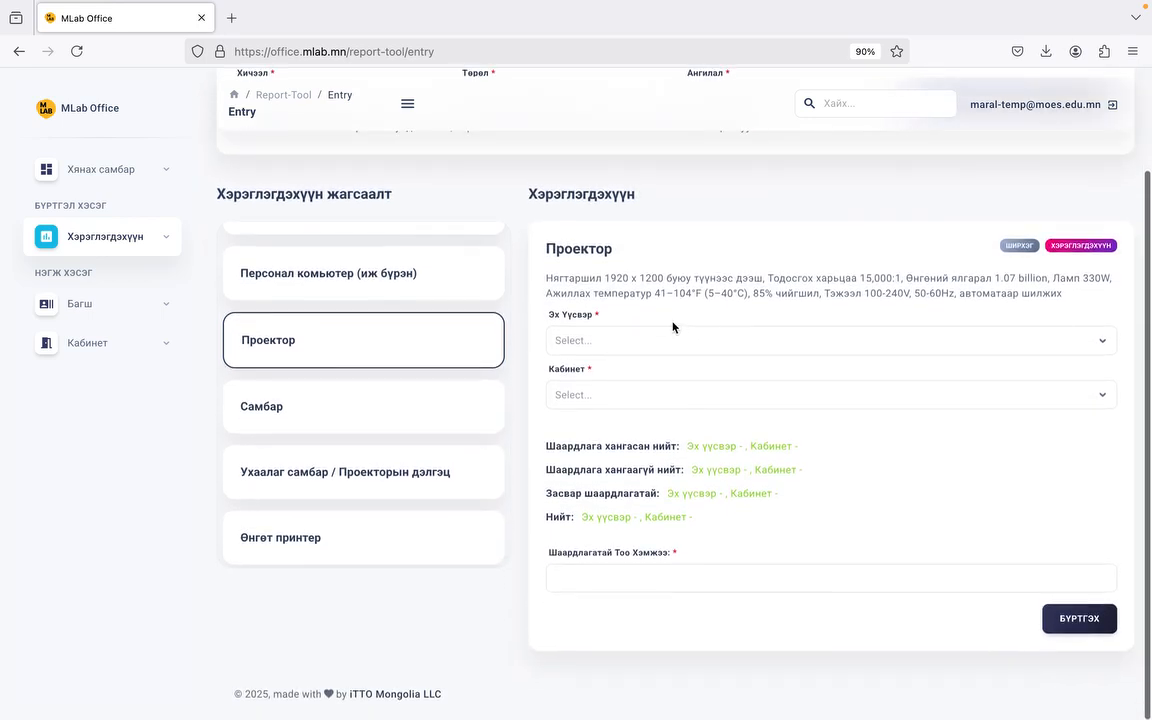
pyautogui.click(645, 338)
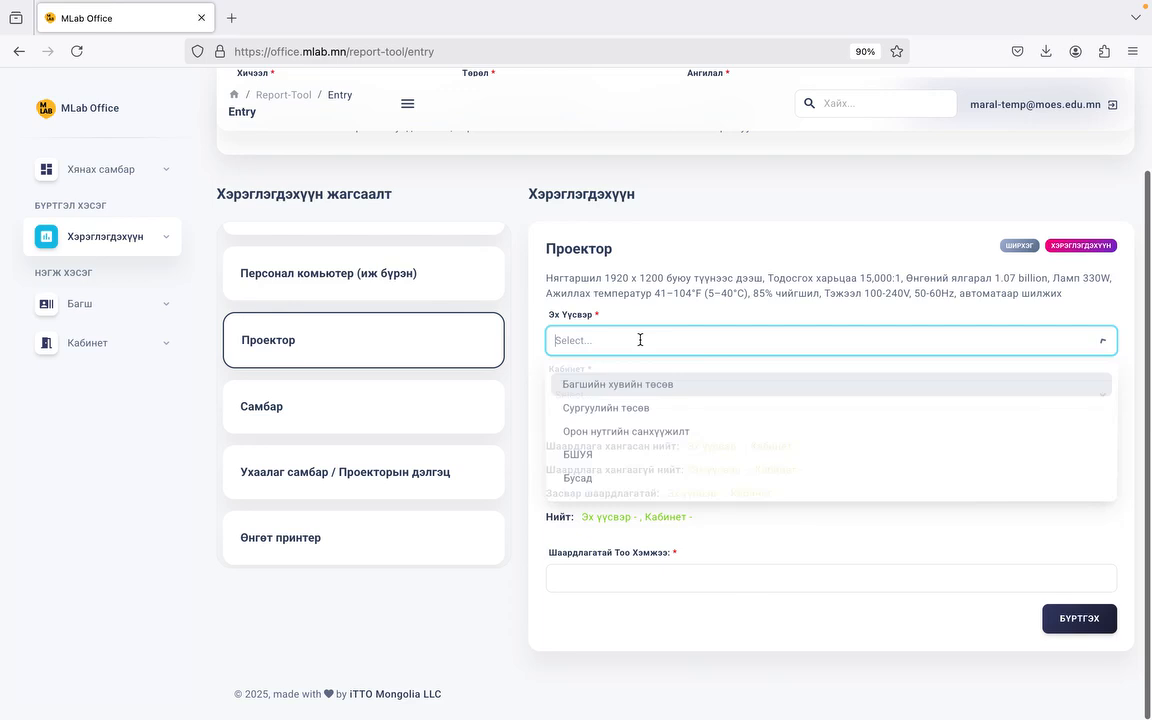
pyautogui.click(685, 291)
pyautogui.tripleClick(685, 291)
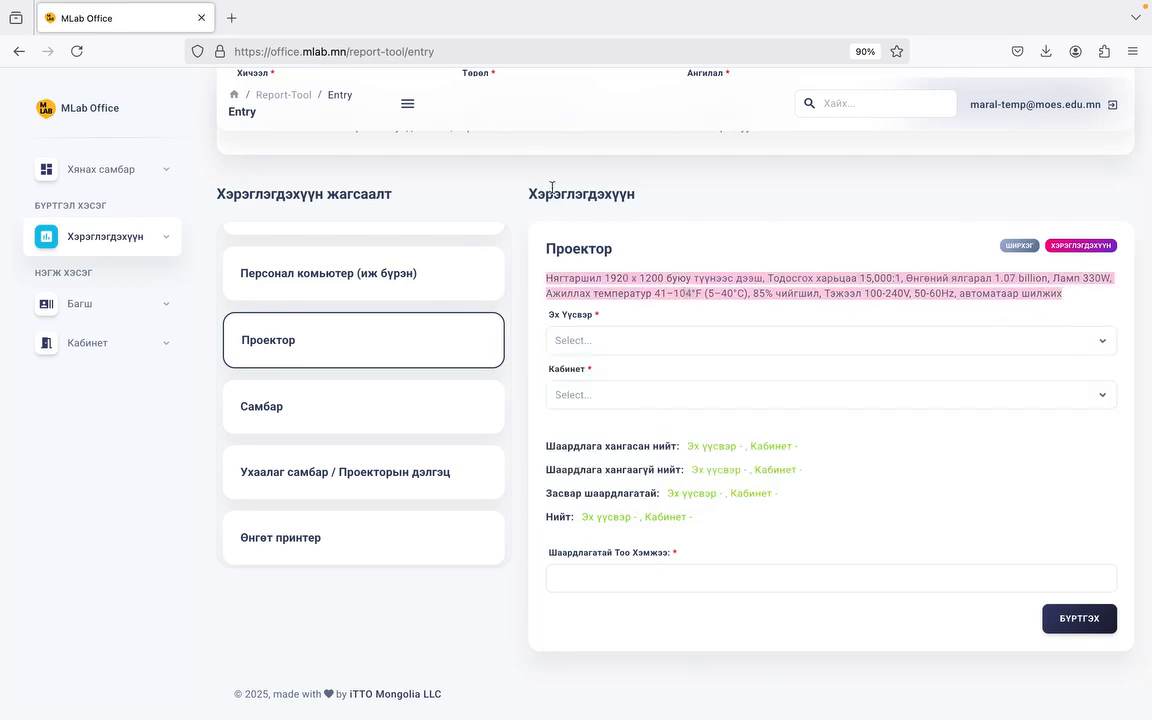
pyautogui.click(836, 336)
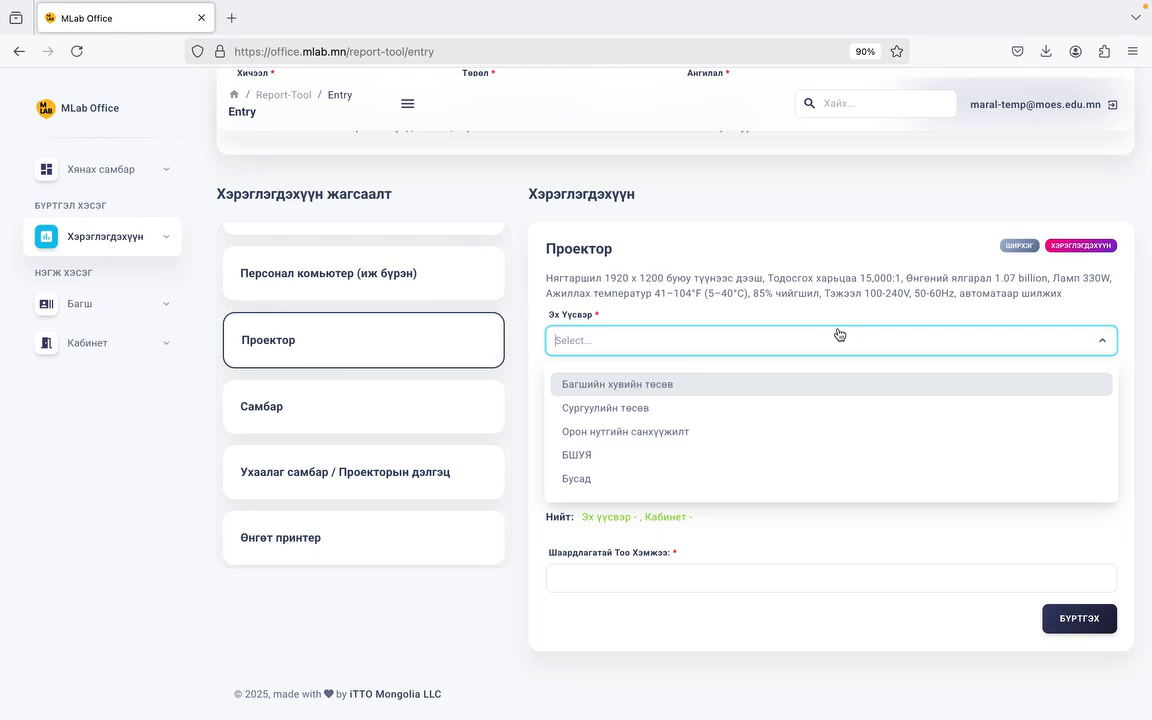
pyautogui.click(681, 389)
pyautogui.click(753, 341)
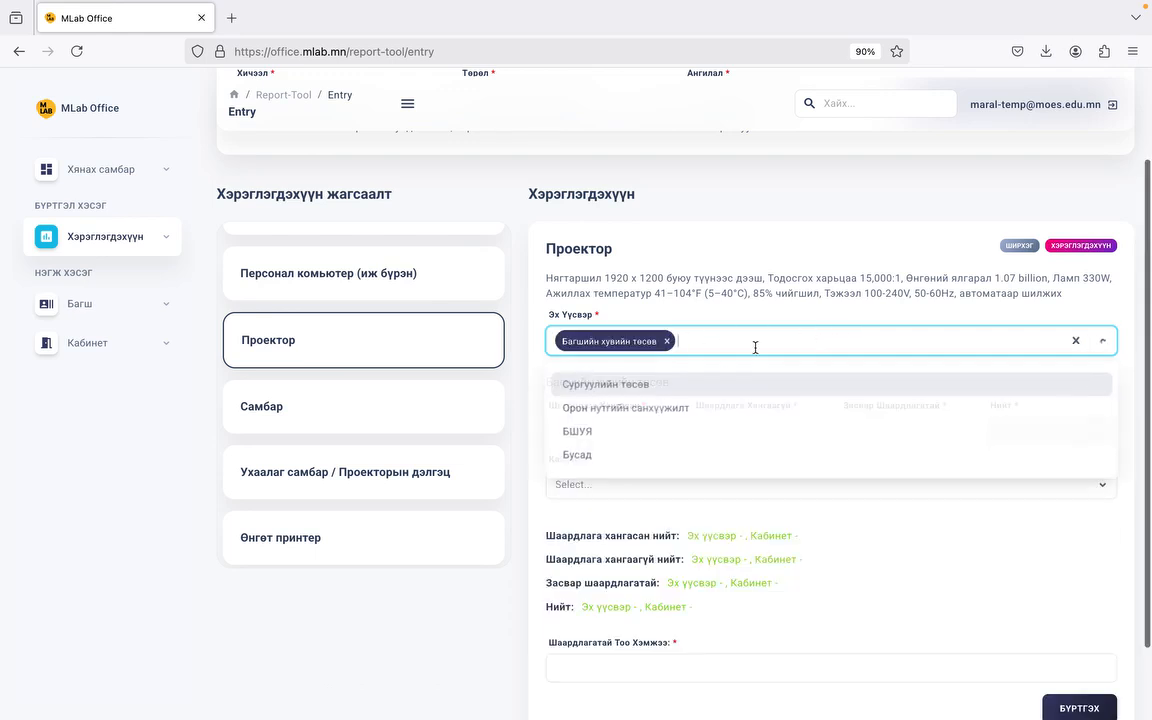
pyautogui.click(651, 390)
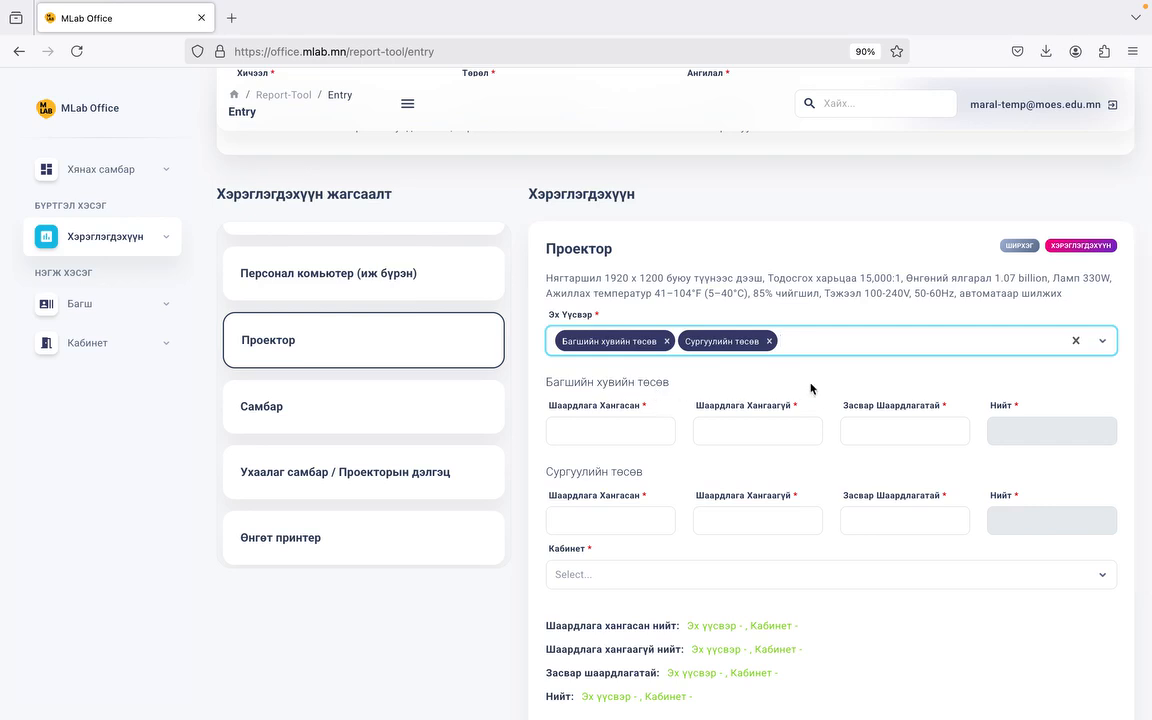
# Step: Enter teacher-budget projector counts: 1 meeting and 2 not meeting requirements
pyautogui.click(604, 432)
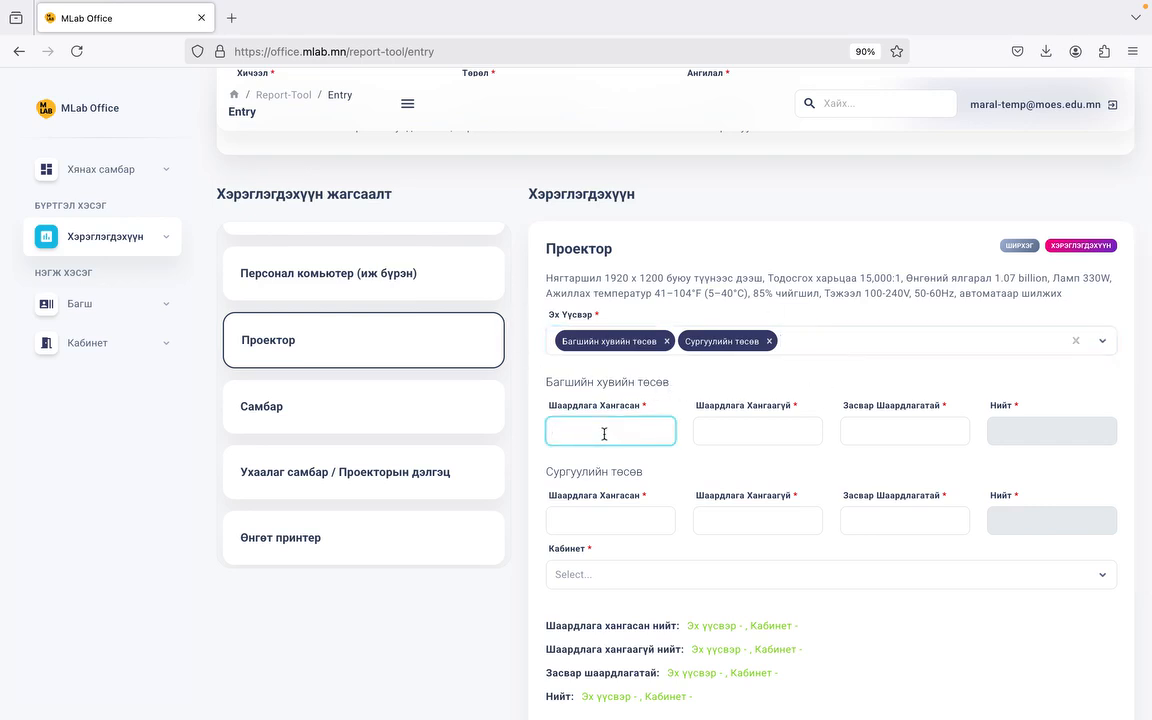
pyautogui.write('1')
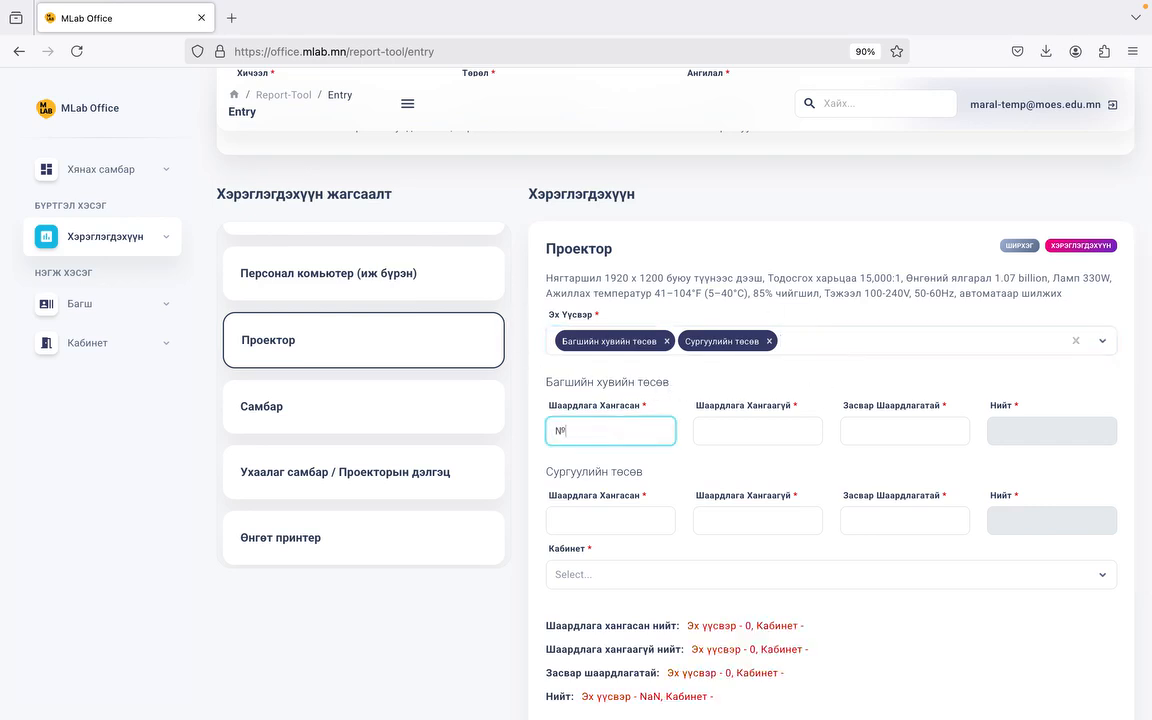
pyautogui.click(788, 434)
pyautogui.write('2')
pyautogui.click(903, 438)
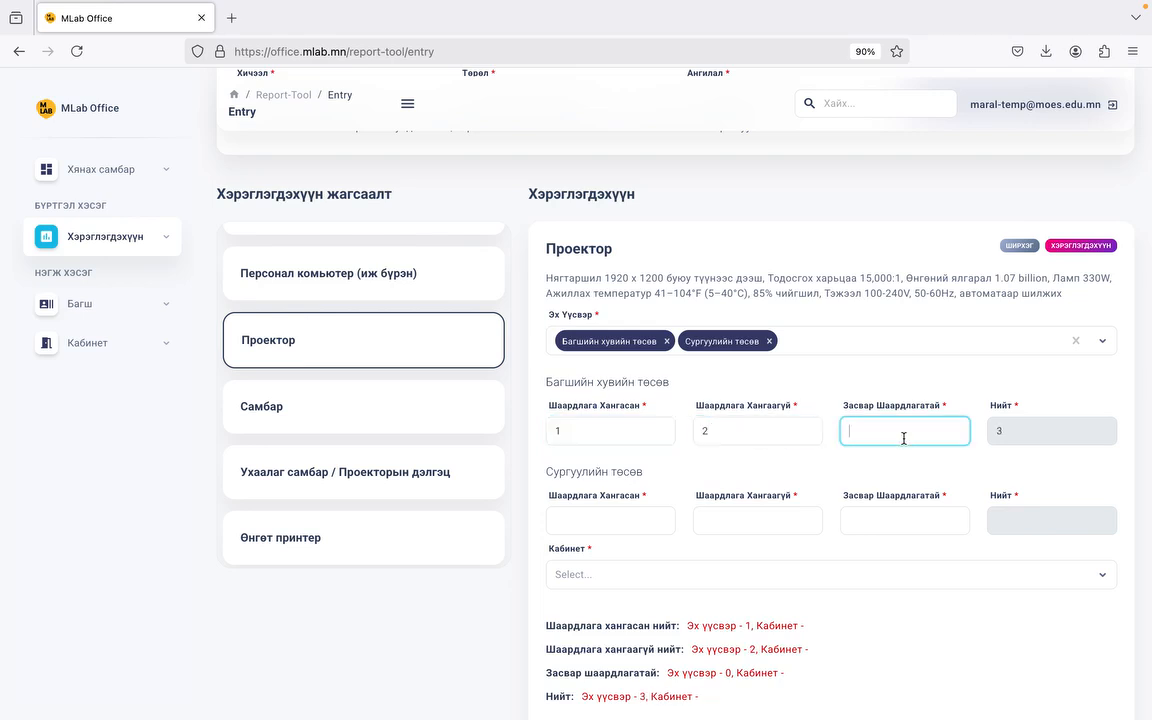
# Step: Enter school-budget counts: 3 meeting, 0 not meeting and 0 needing repair
pyautogui.click(640, 515)
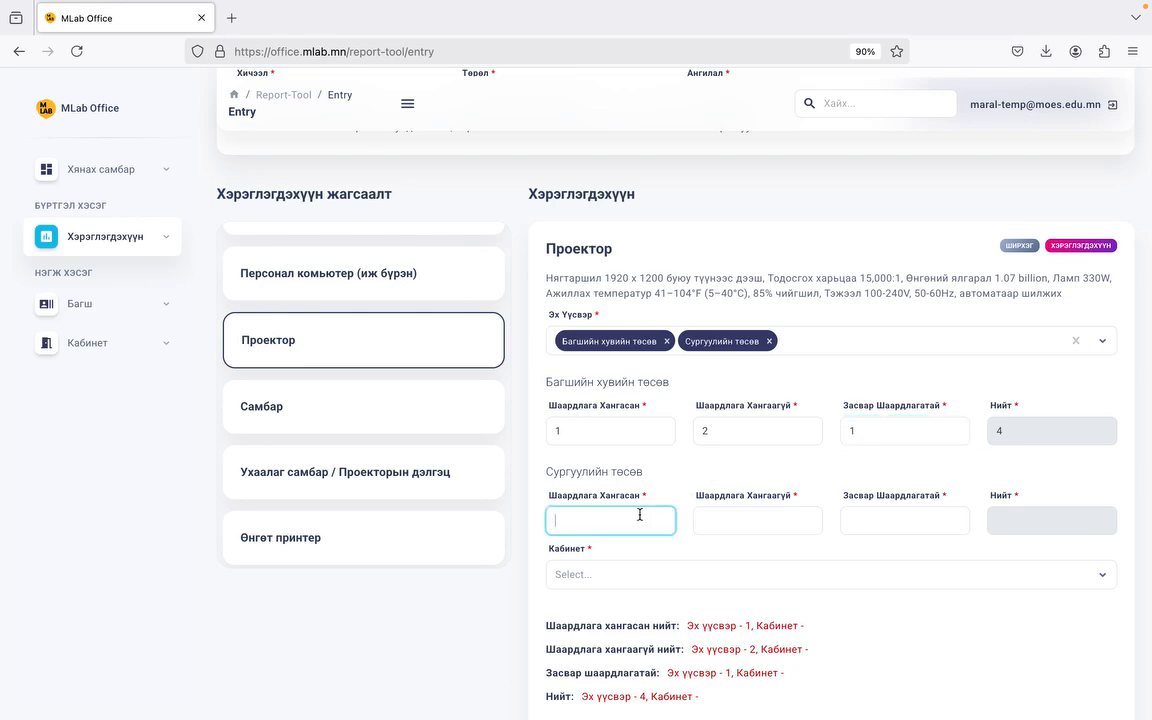
pyautogui.write('3')
pyautogui.click(759, 519)
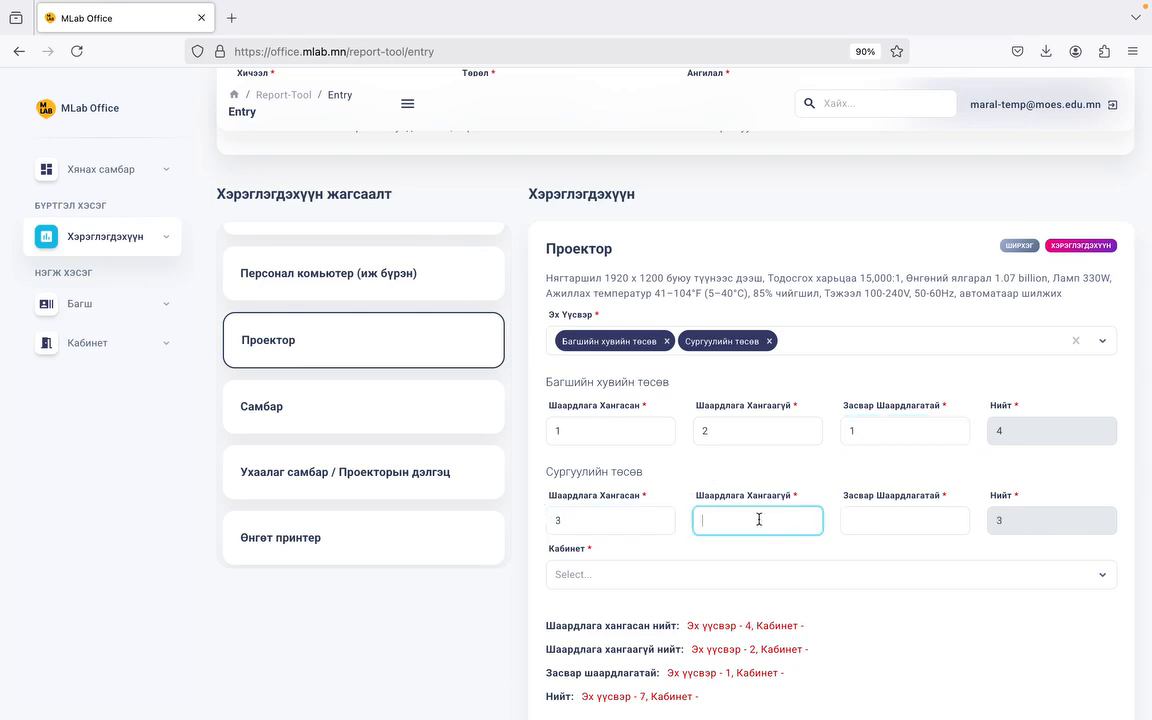
pyautogui.write('0')
pyautogui.click(889, 528)
pyautogui.write('0')
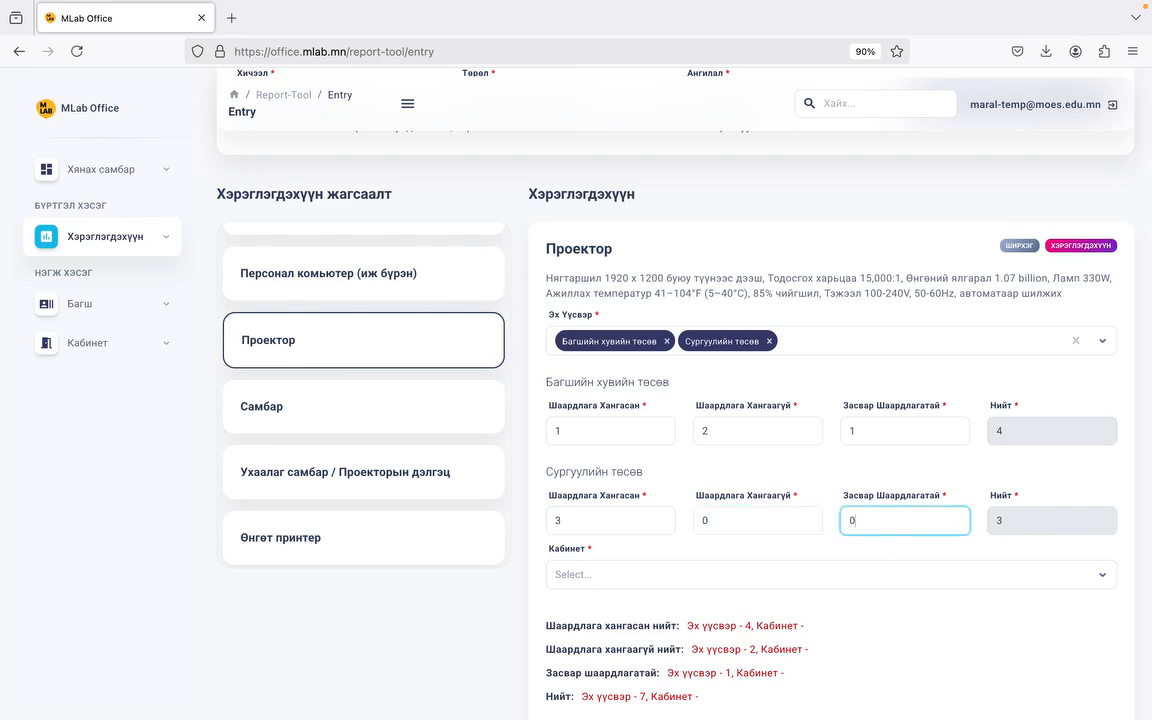
pyautogui.scroll(-1, 836, 517)
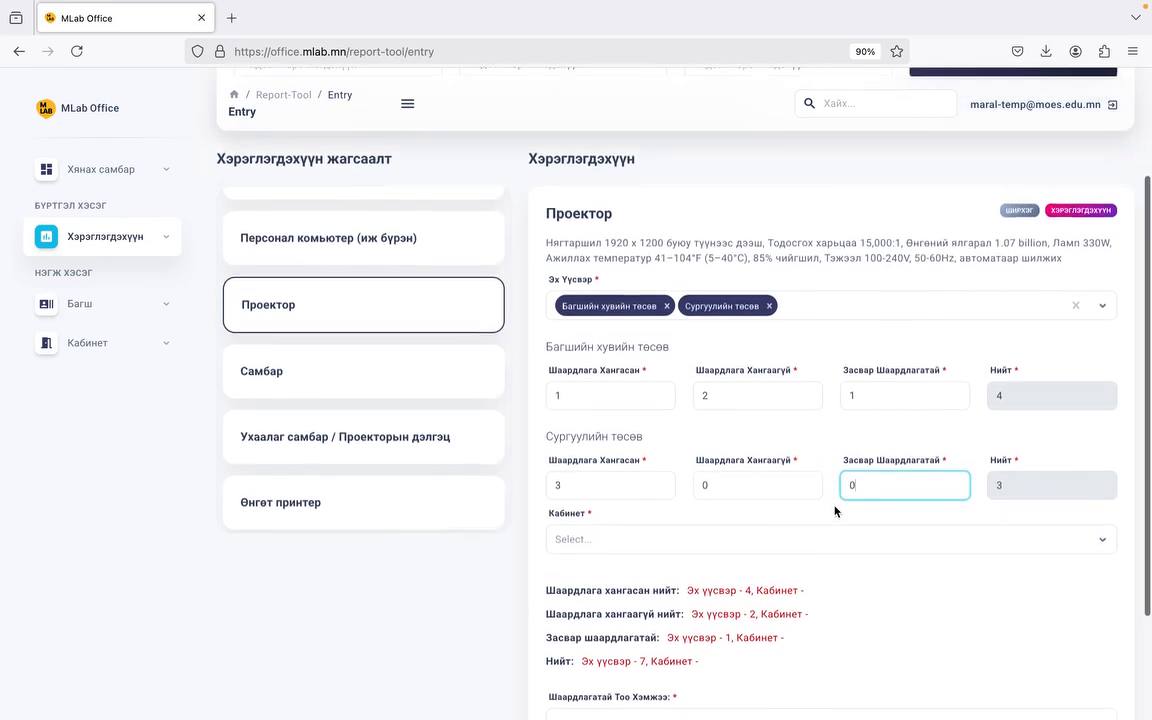
pyautogui.scroll(-1, 652, 298)
pyautogui.scroll(-1, 771, 509)
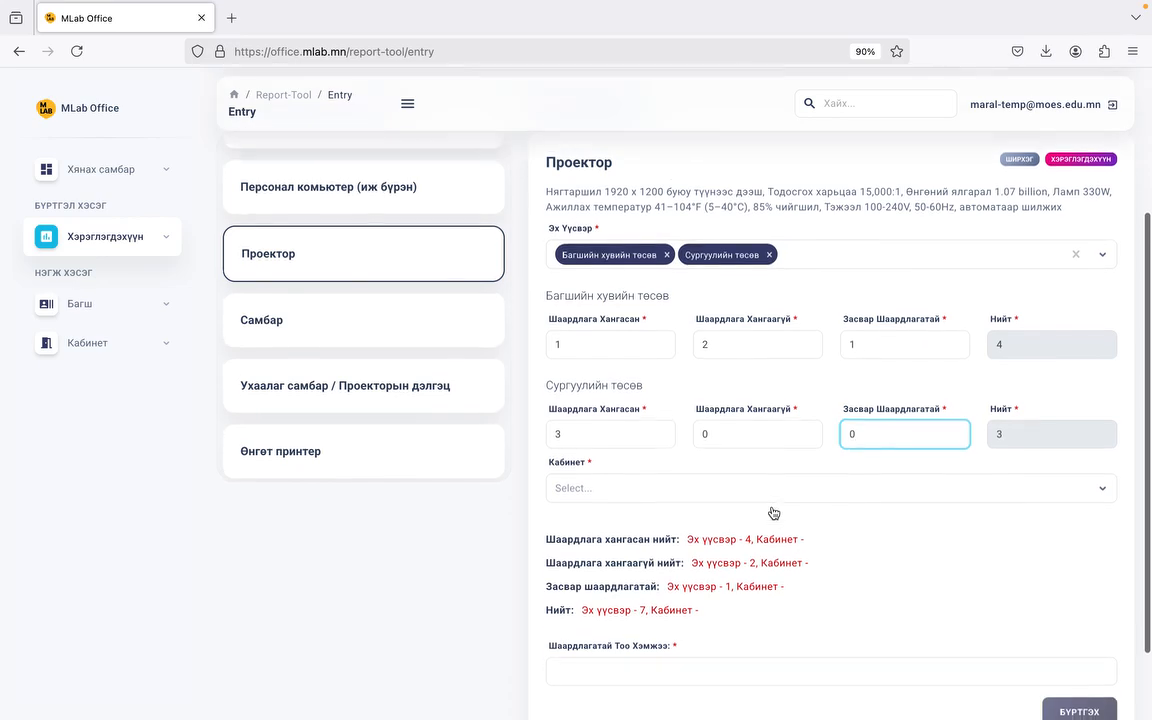
# Step: Assign the projectors to Цахим анги with 4 meeting requirements
pyautogui.click(749, 491)
pyautogui.scroll(-2, 663, 620)
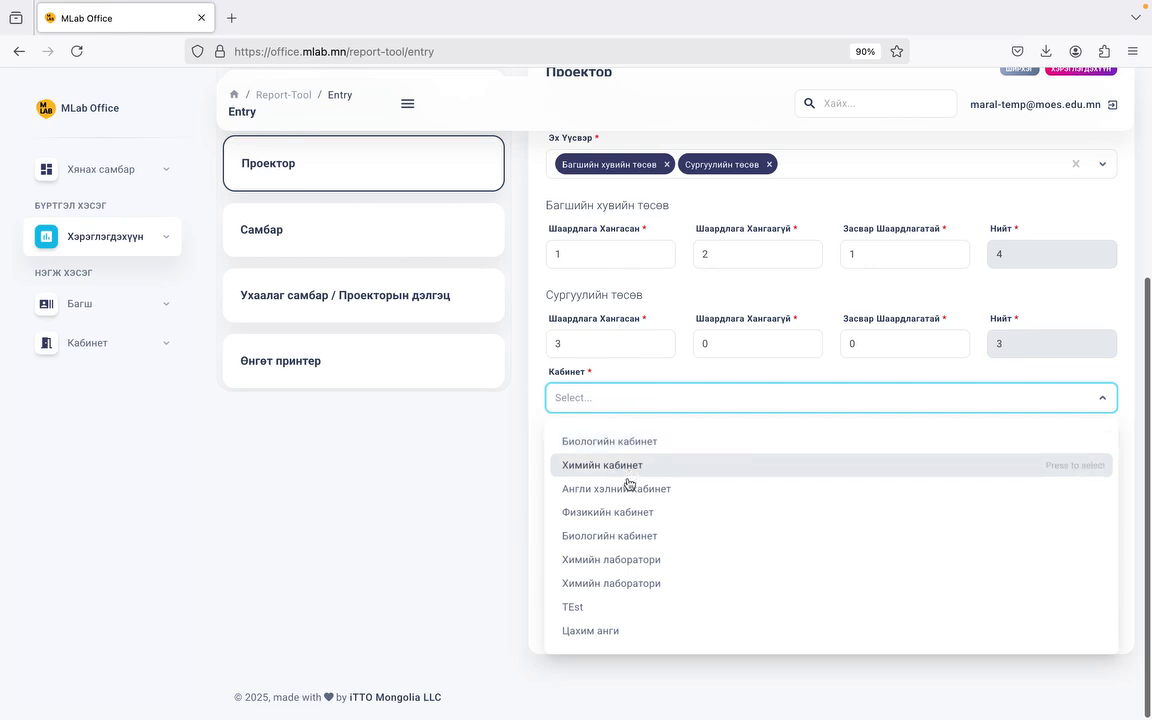
pyautogui.click(617, 633)
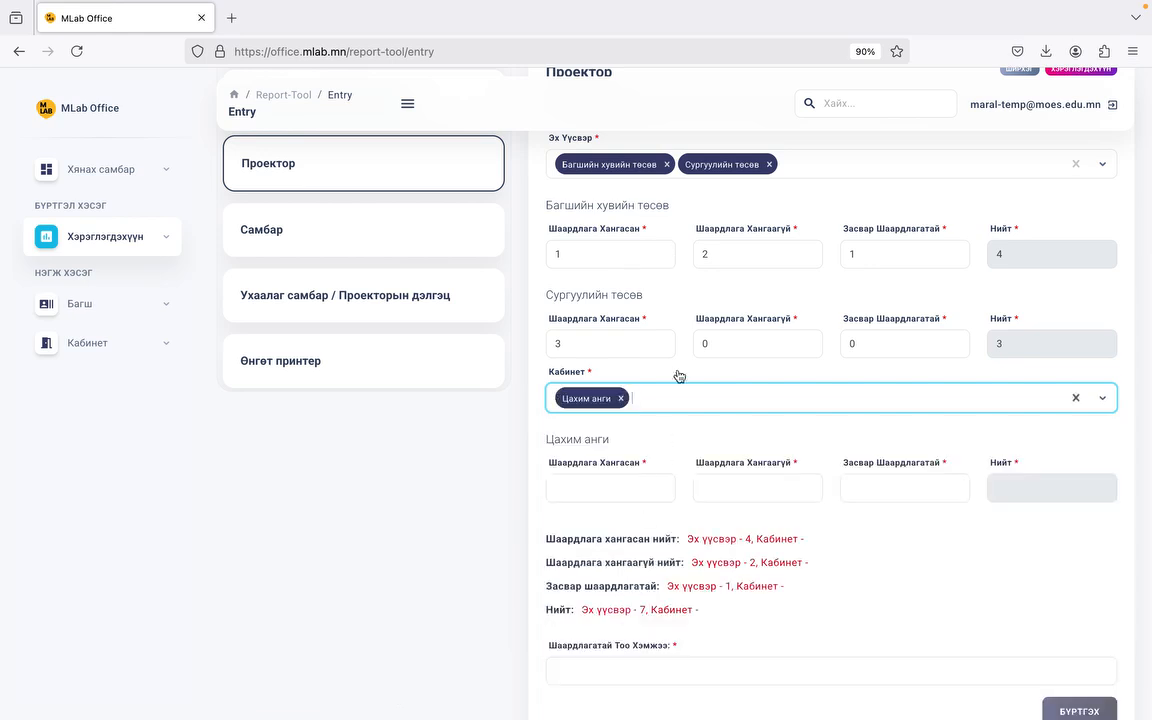
pyautogui.click(622, 487)
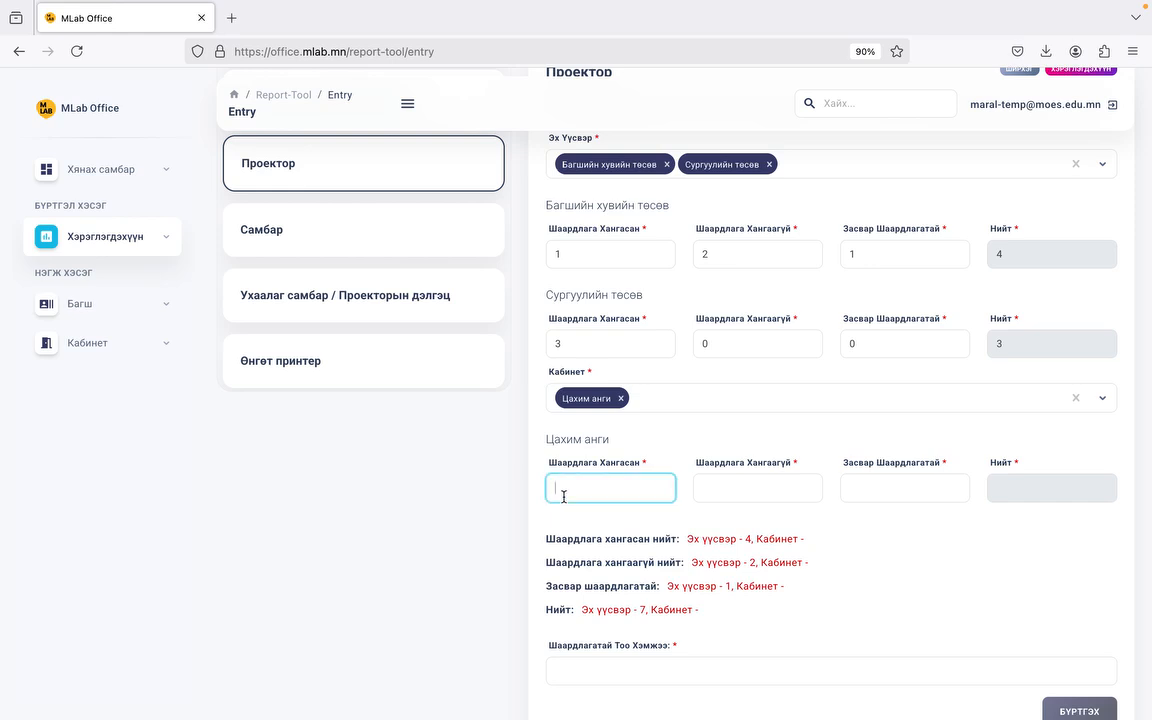
pyautogui.write('4')
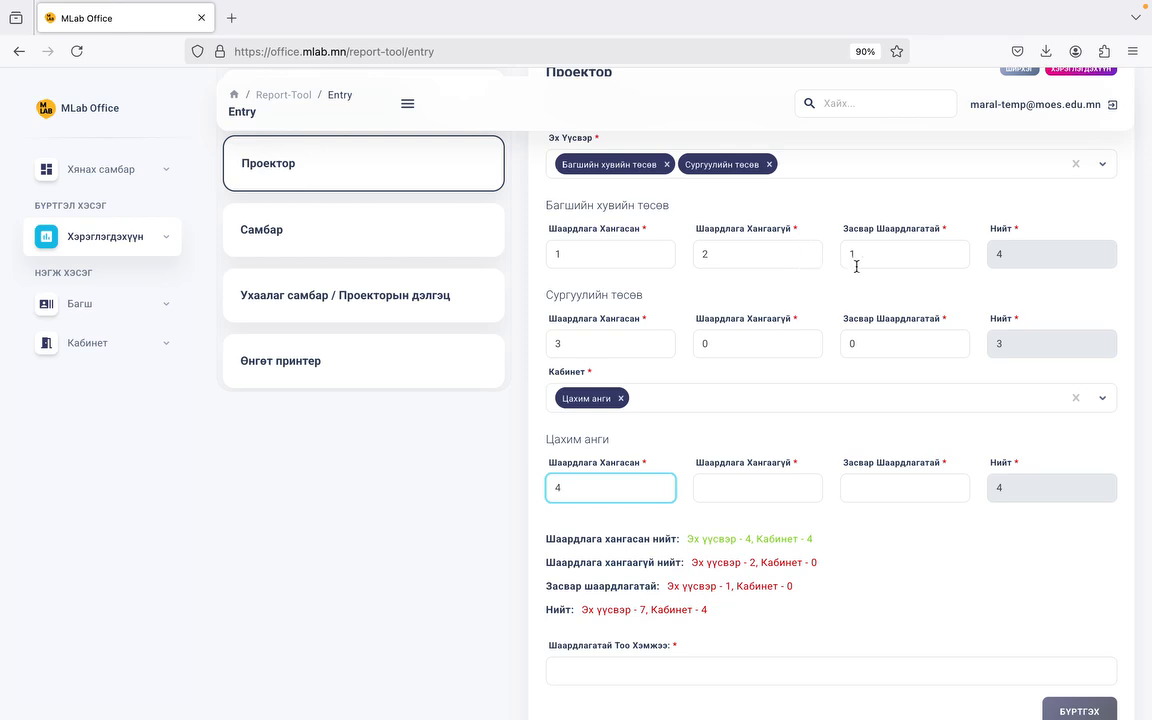
# Step: Add Химийн кабинет as a second cabinet with 2 not meeting requirements
pyautogui.click(704, 395)
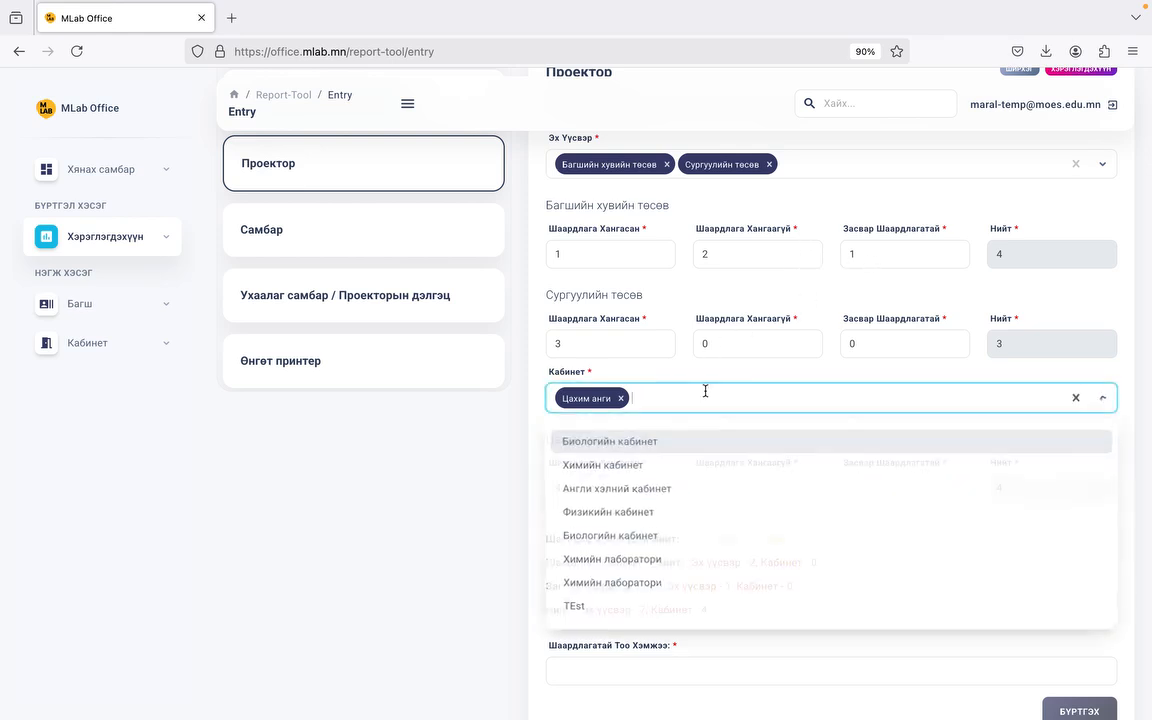
pyautogui.click(639, 465)
pyautogui.click(732, 571)
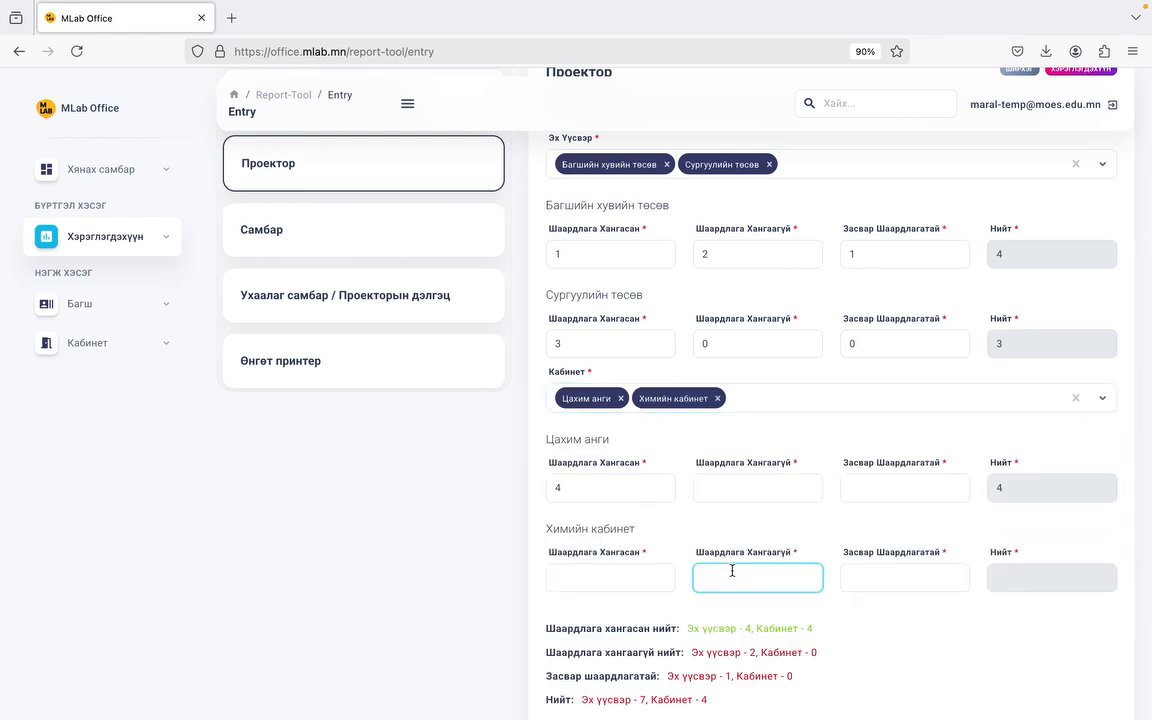
pyautogui.write('2')
pyautogui.click(864, 584)
# Step: Enter 1 as Химийн кабинет's needing-repair count
pyautogui.write('1')
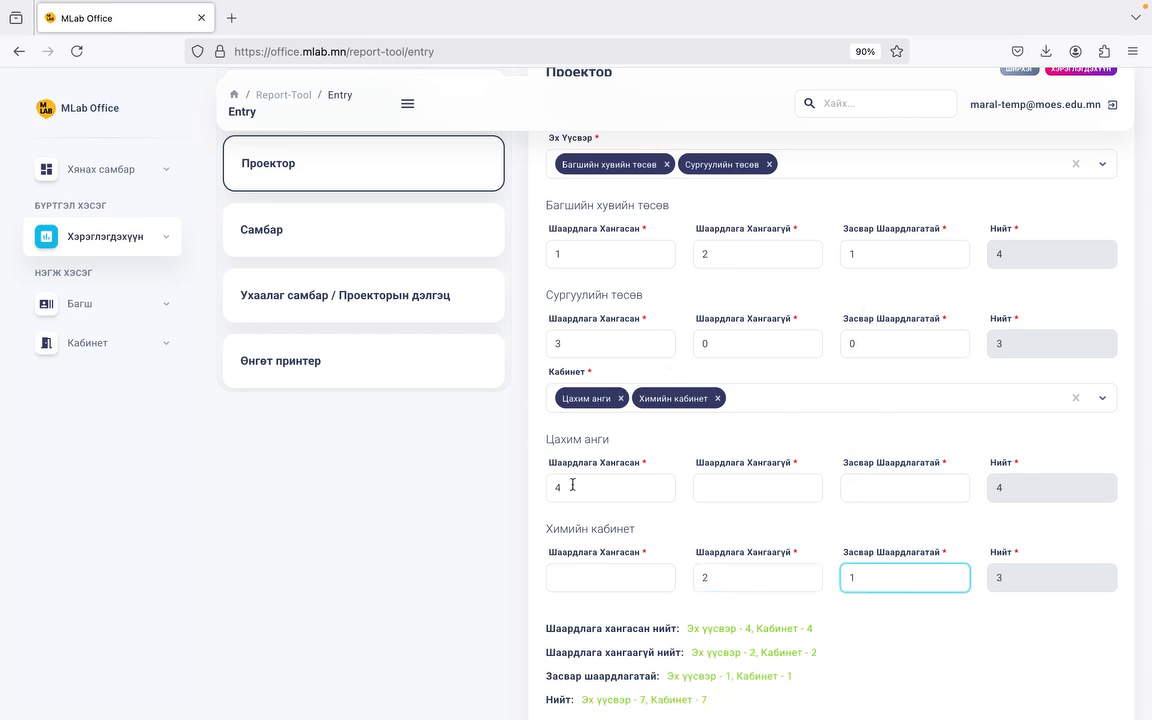
pyautogui.scroll(-3, 689, 532)
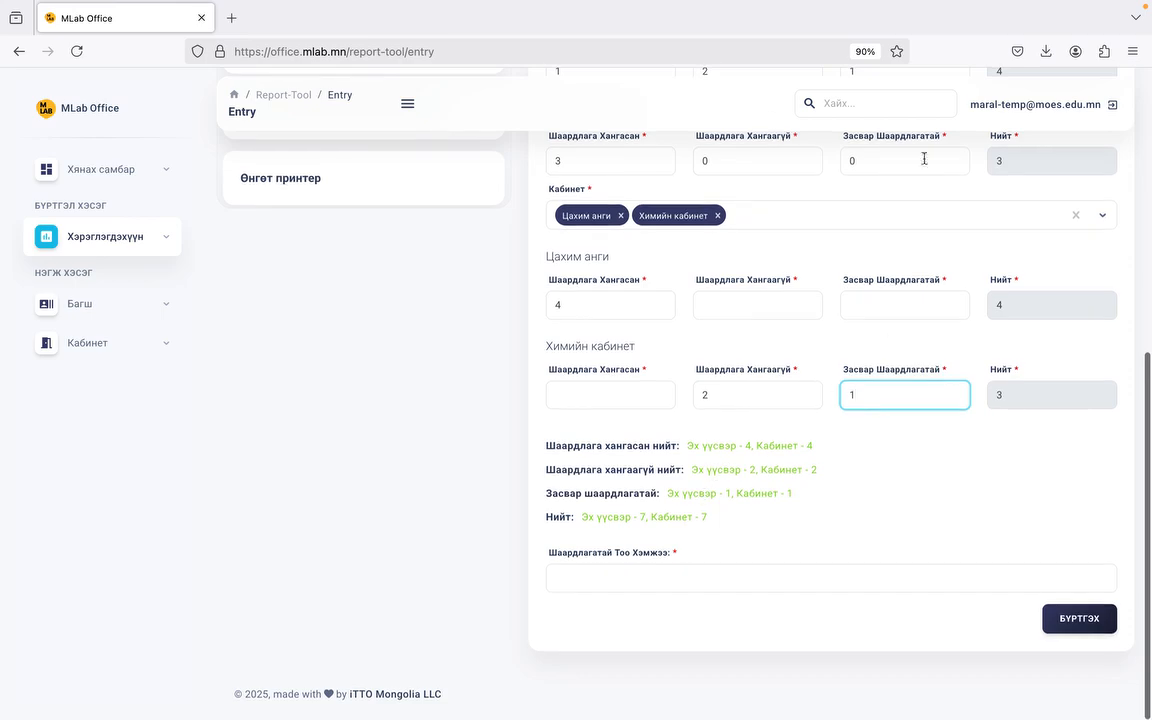
pyautogui.scroll(4, 774, 360)
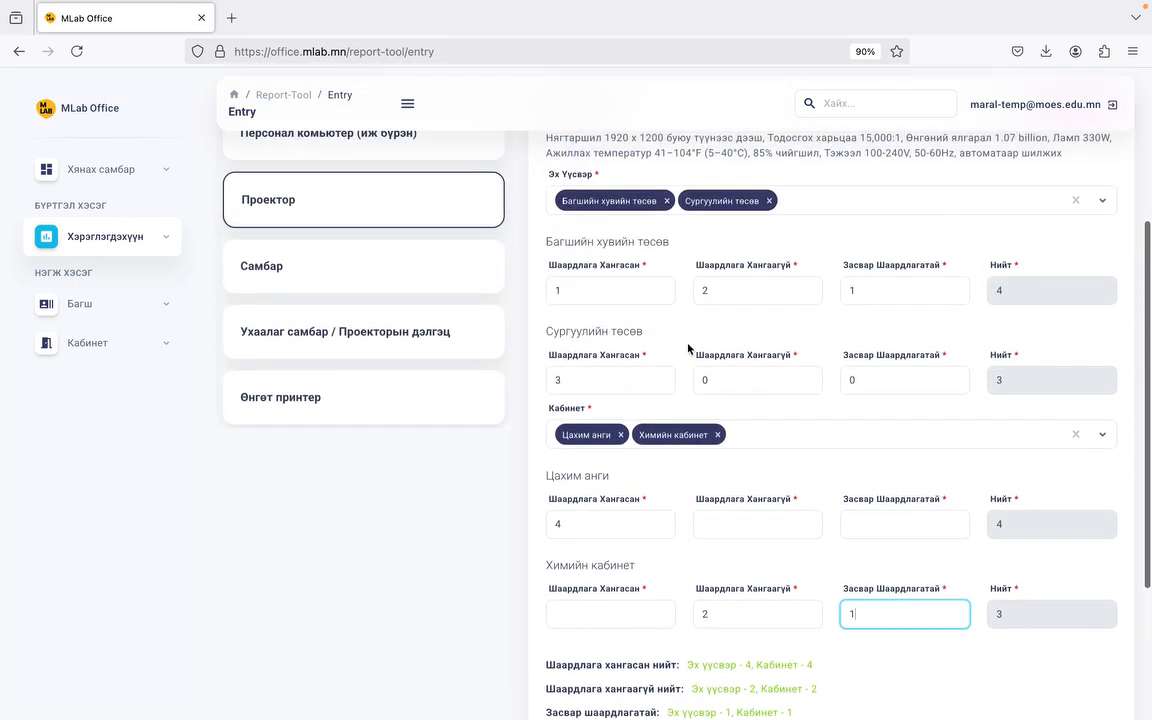
pyautogui.scroll(-1, 702, 394)
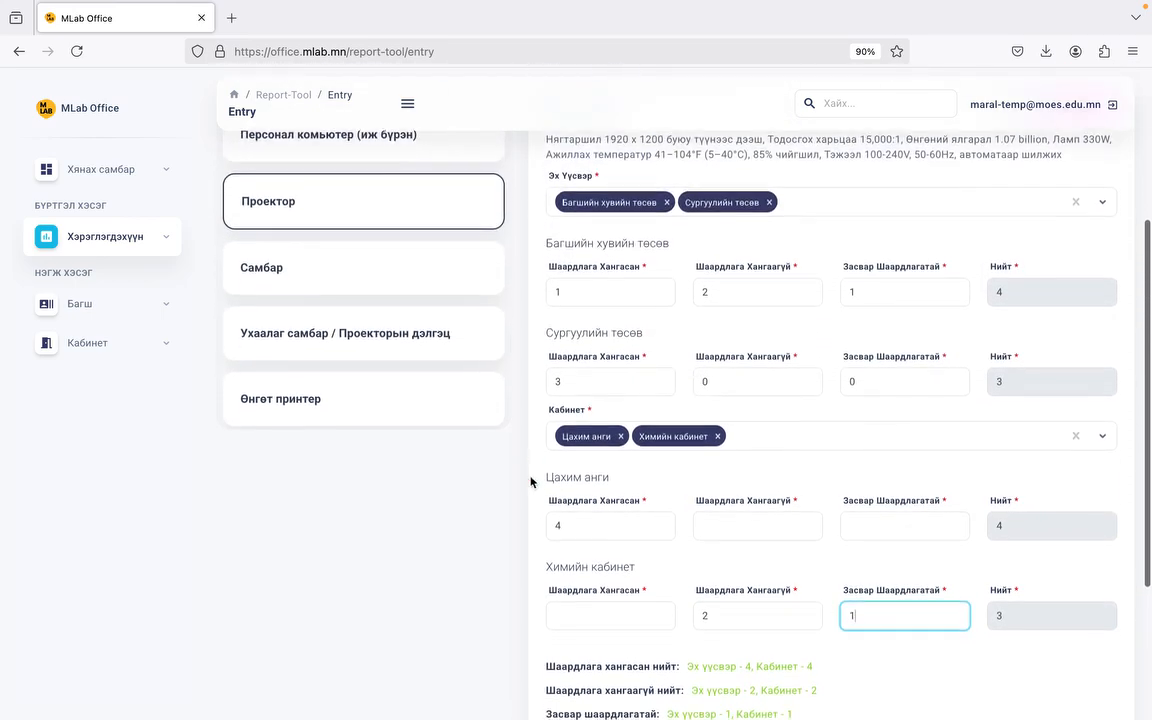
pyautogui.scroll(-4, 663, 514)
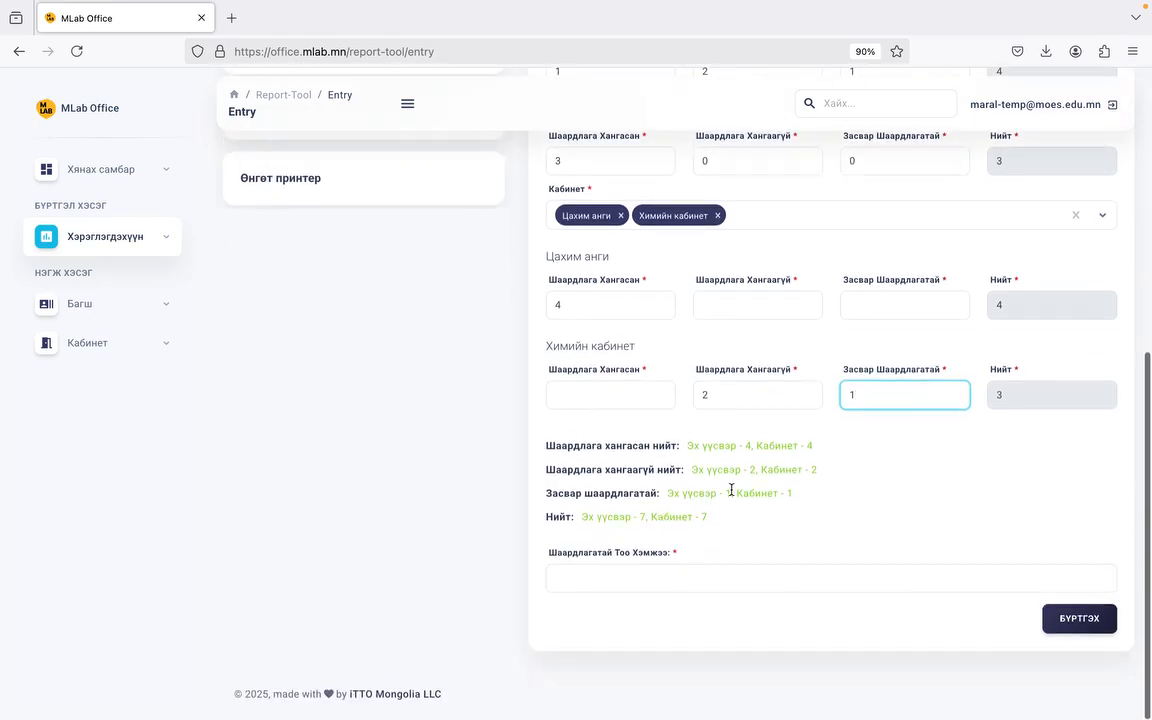
pyautogui.scroll(5, 770, 305)
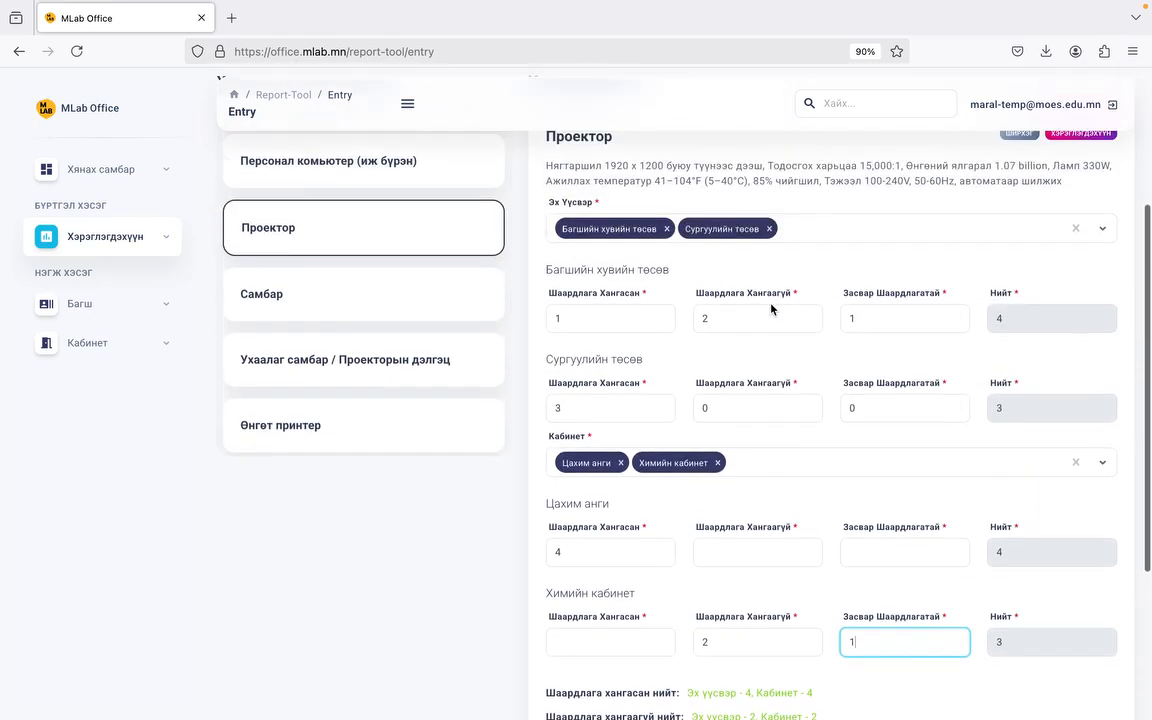
pyautogui.scroll(-2, 771, 308)
pyautogui.scroll(-3, 771, 308)
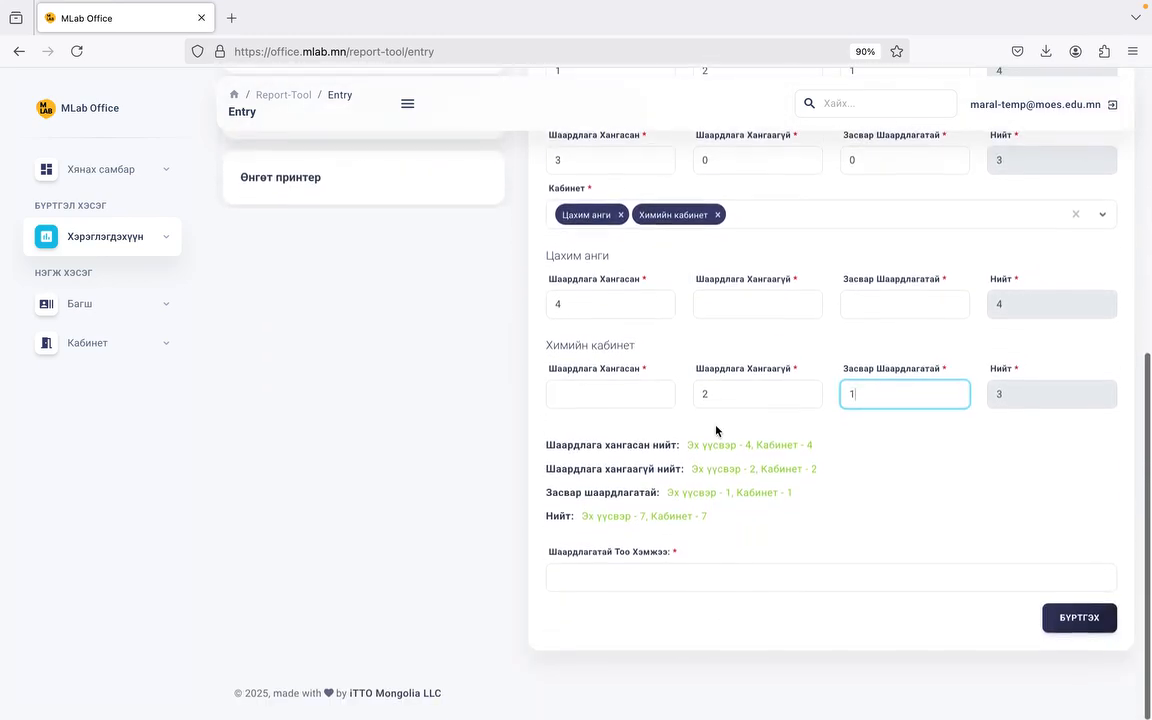
# Step: Set Шаардлагатай Тоо Хэмжээ to 10 and register the Проектор entry
pyautogui.click(654, 568)
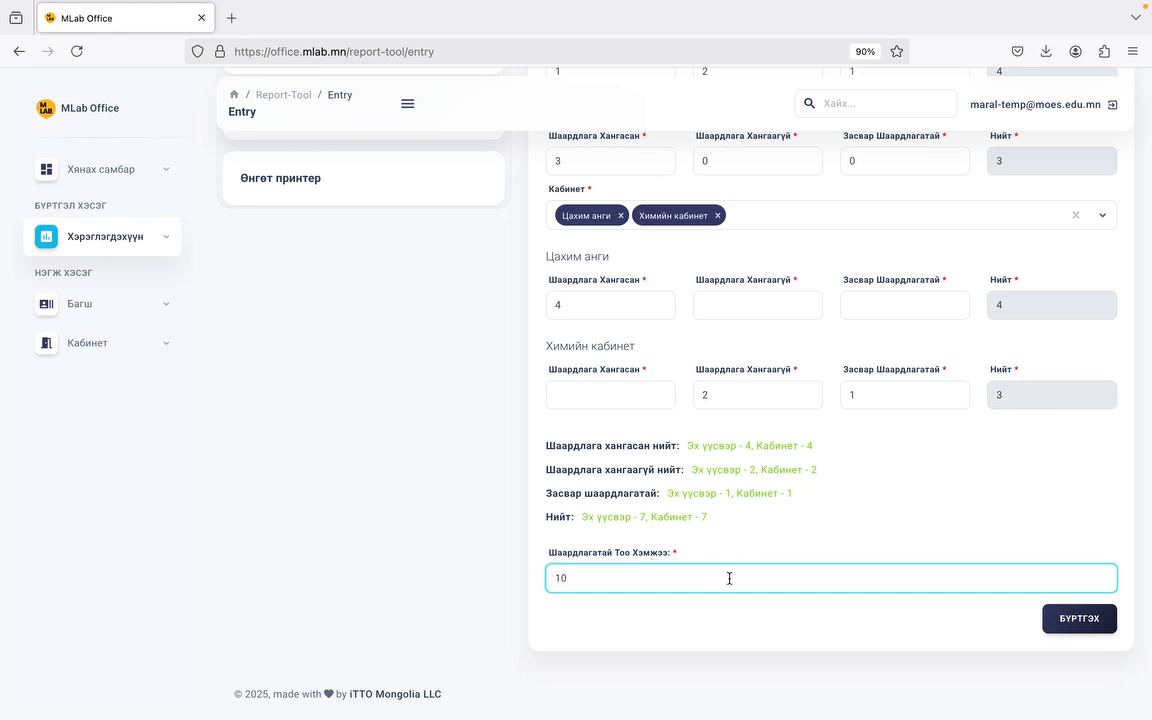
pyautogui.write('10')
pyautogui.click(1088, 620)
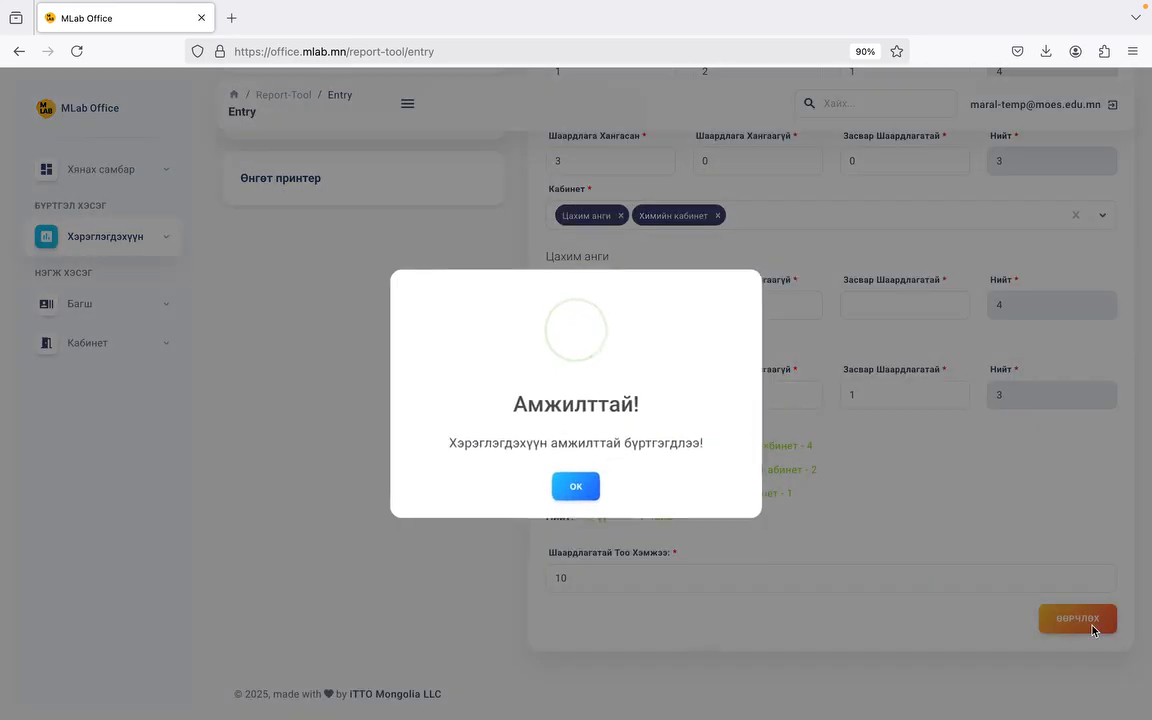
pyautogui.click(576, 486)
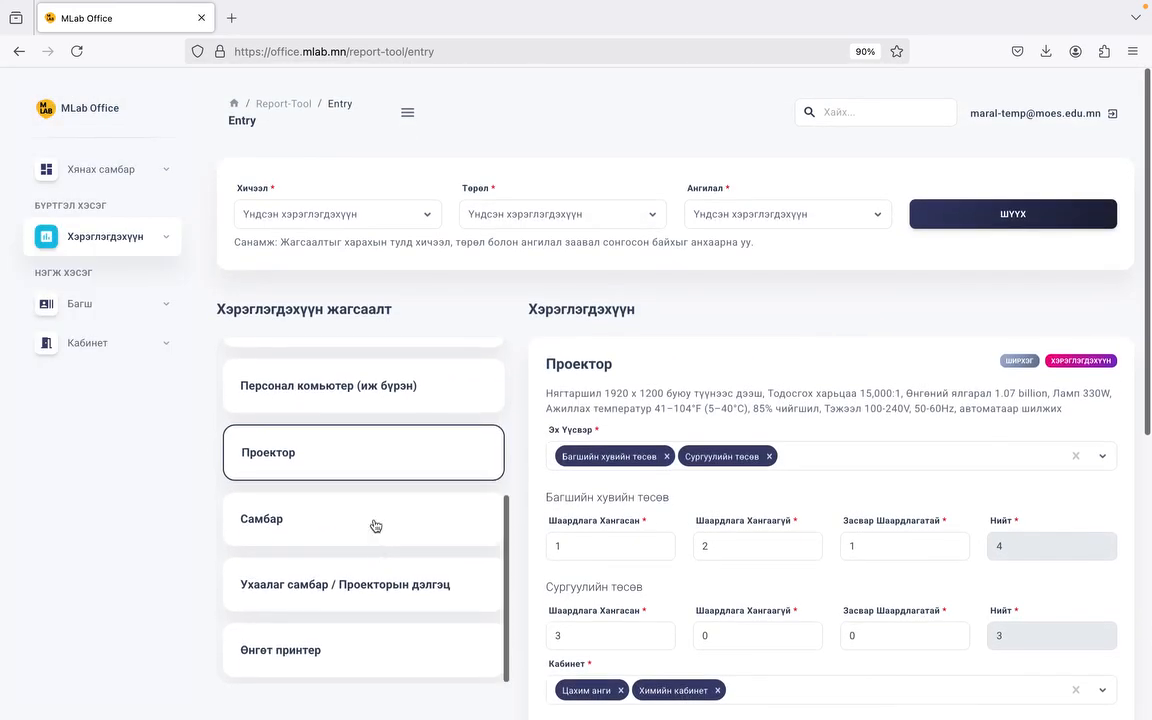
# Step: Scroll through the saved equipment list and toggle the Хэрэглэгдэхүүн and Багш sidebar groups
pyautogui.scroll(5, 373, 500)
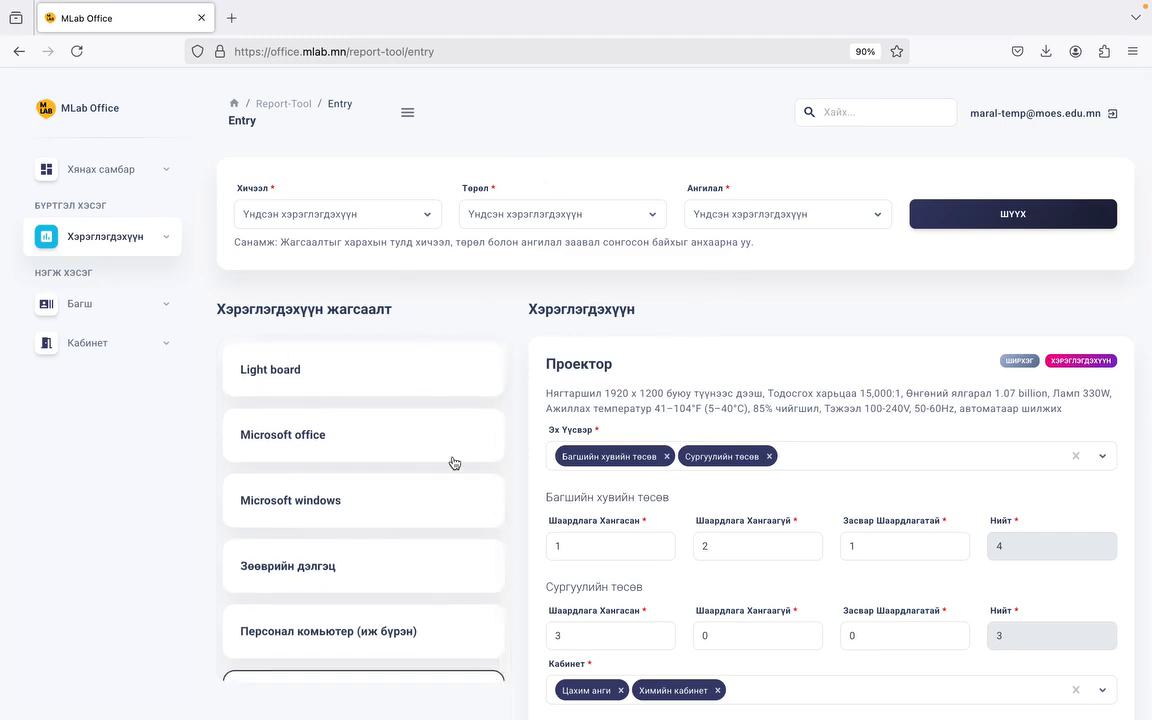
pyautogui.scroll(-8, 455, 463)
pyautogui.scroll(3, 432, 327)
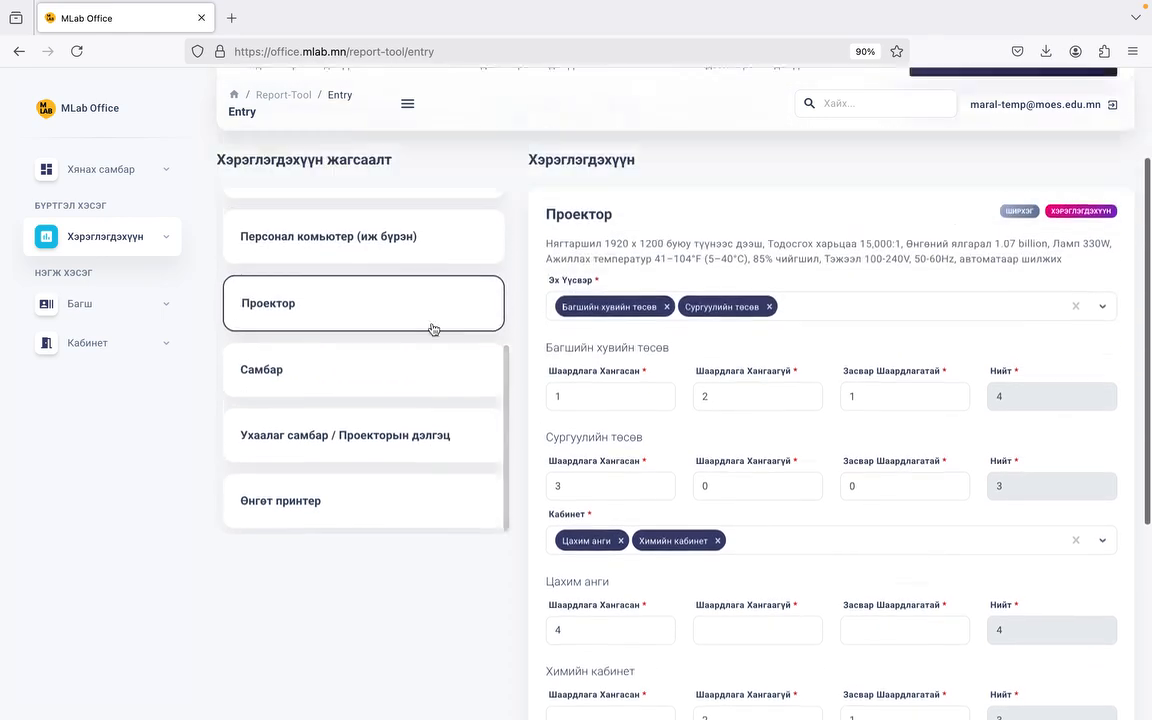
pyautogui.scroll(3, 432, 327)
pyautogui.click(73, 235)
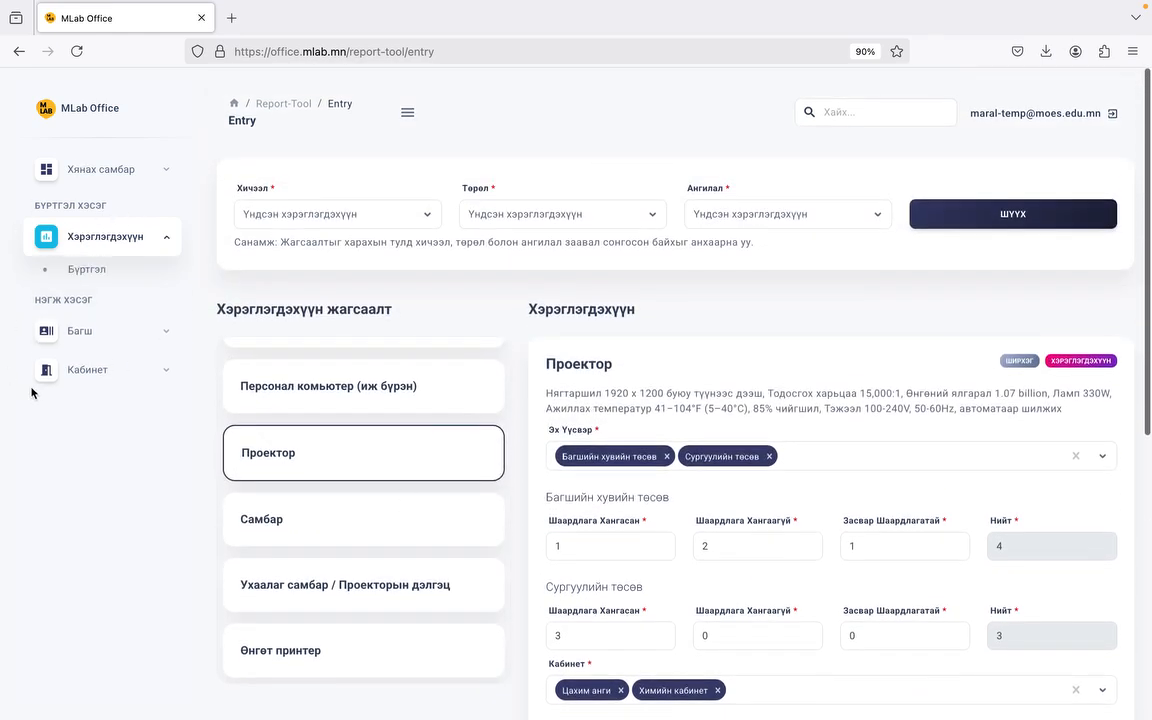
pyautogui.click(108, 330)
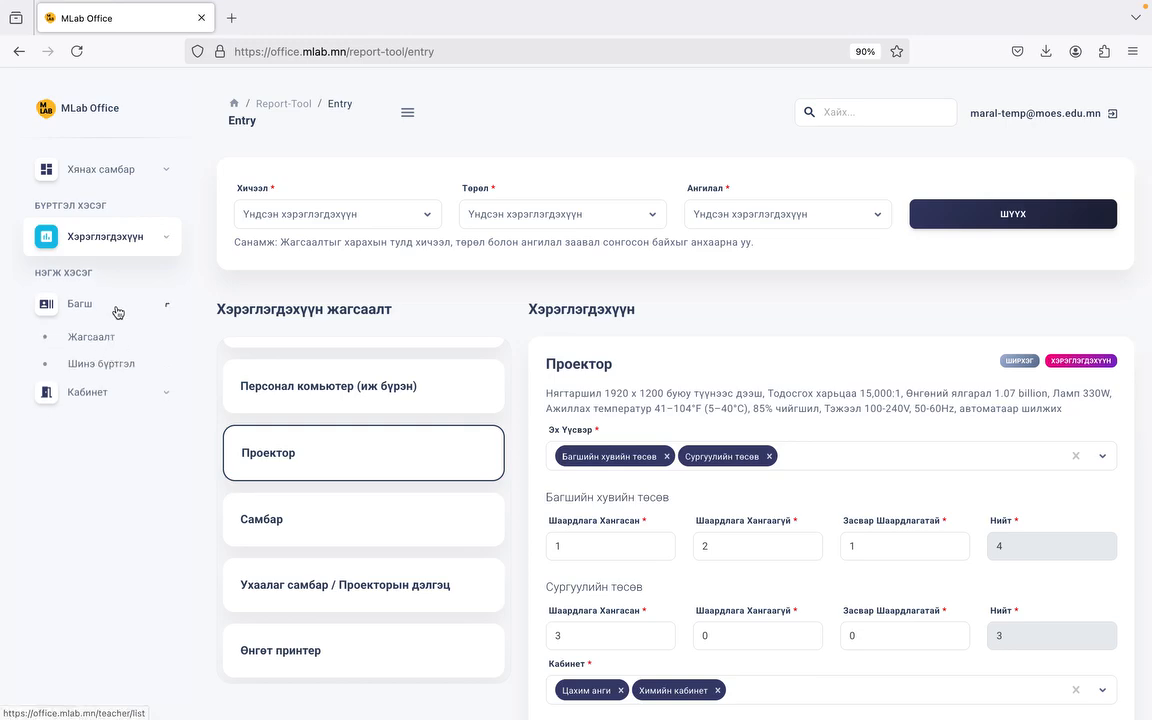
pyautogui.click(118, 312)
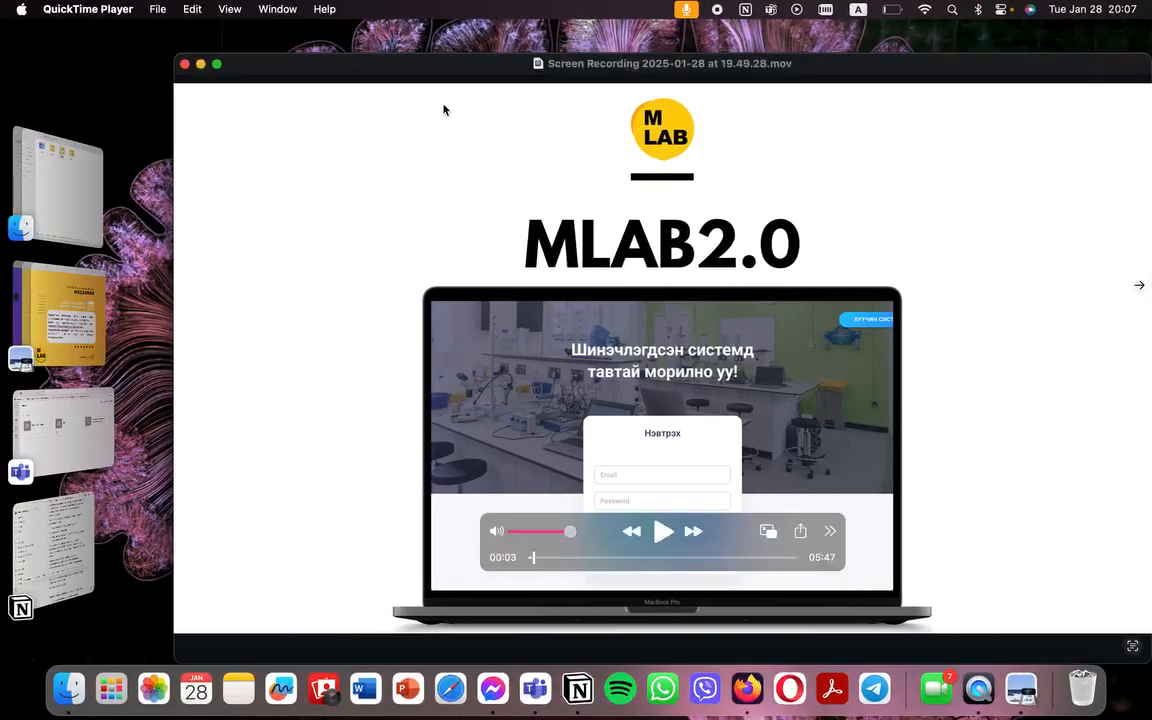